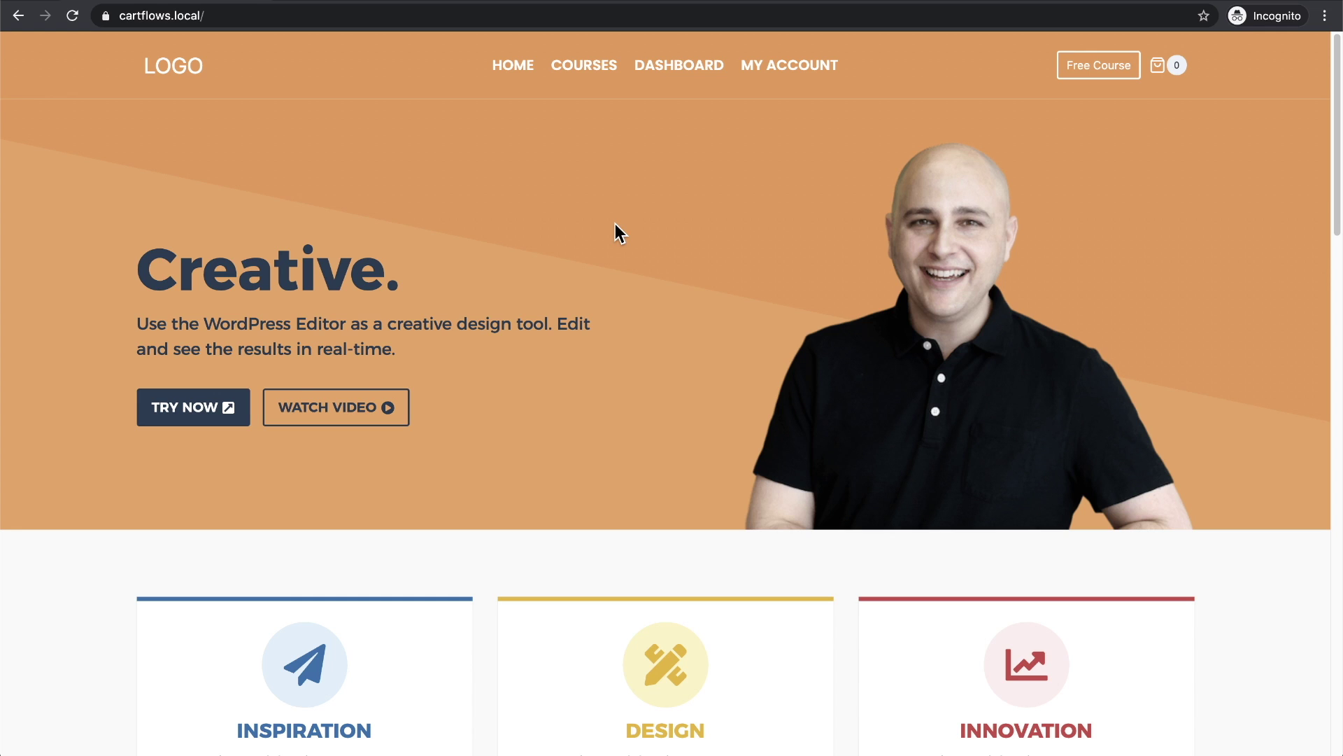
- Log in on My Account with the customer's username and password to reach the Welcome Back offer
{"action": "left_click", "coordinate": [786, 63]}
{"action": "scroll", "coordinate": [523, 181], "scroll_direction": "down", "scroll_amount": 3}
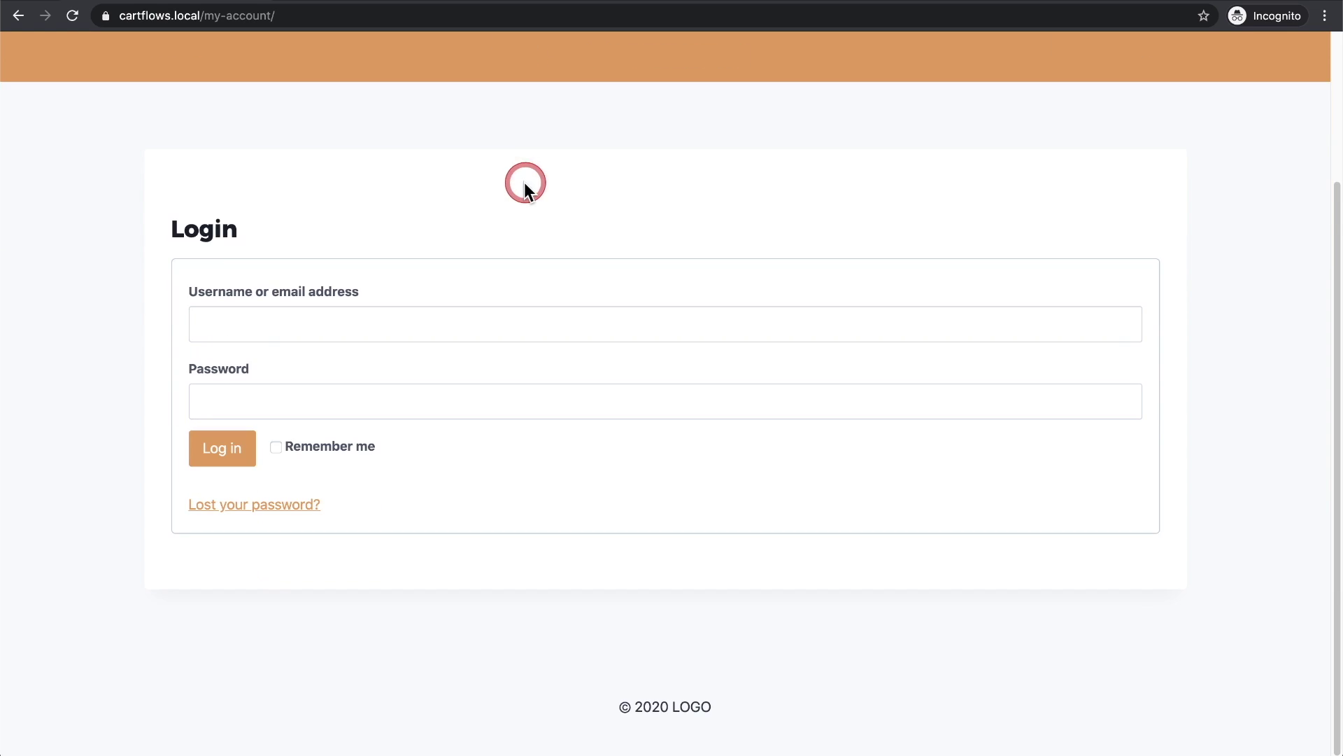
{"action": "left_click", "coordinate": [266, 323]}
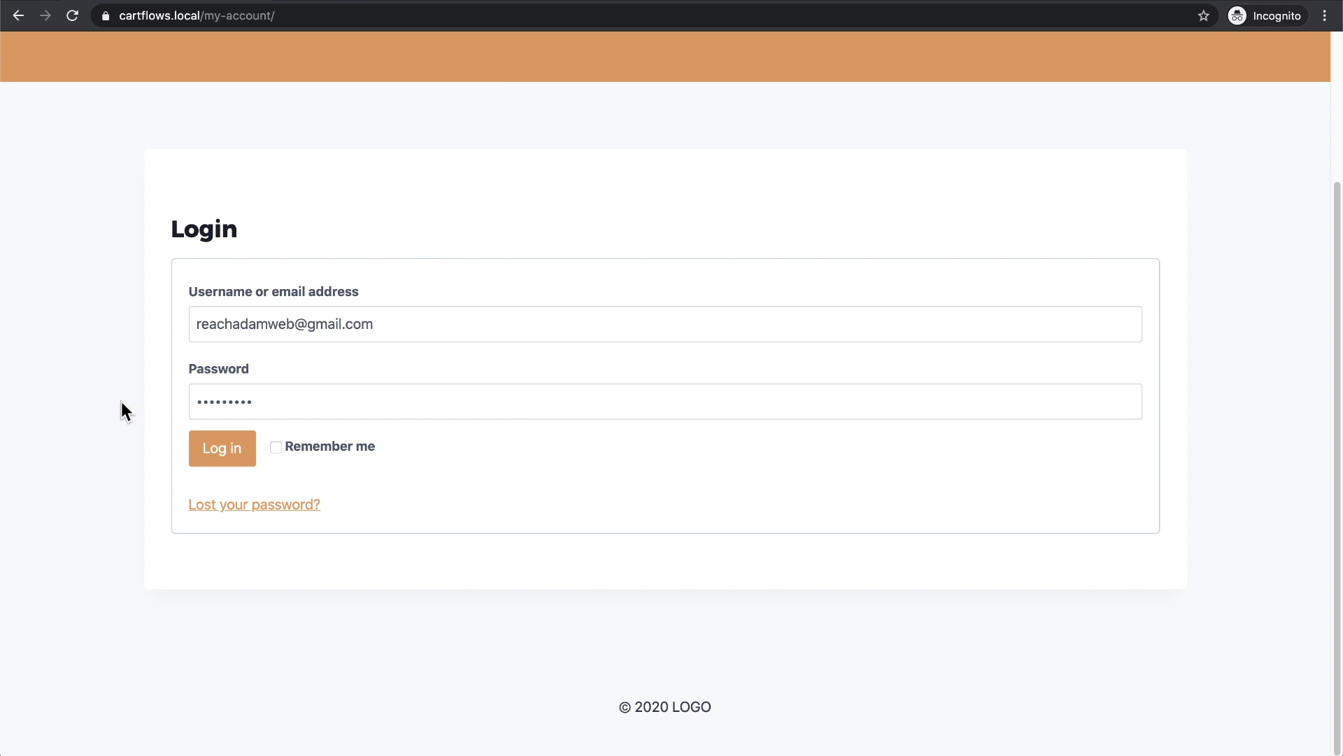
{"action": "left_click", "coordinate": [212, 456]}
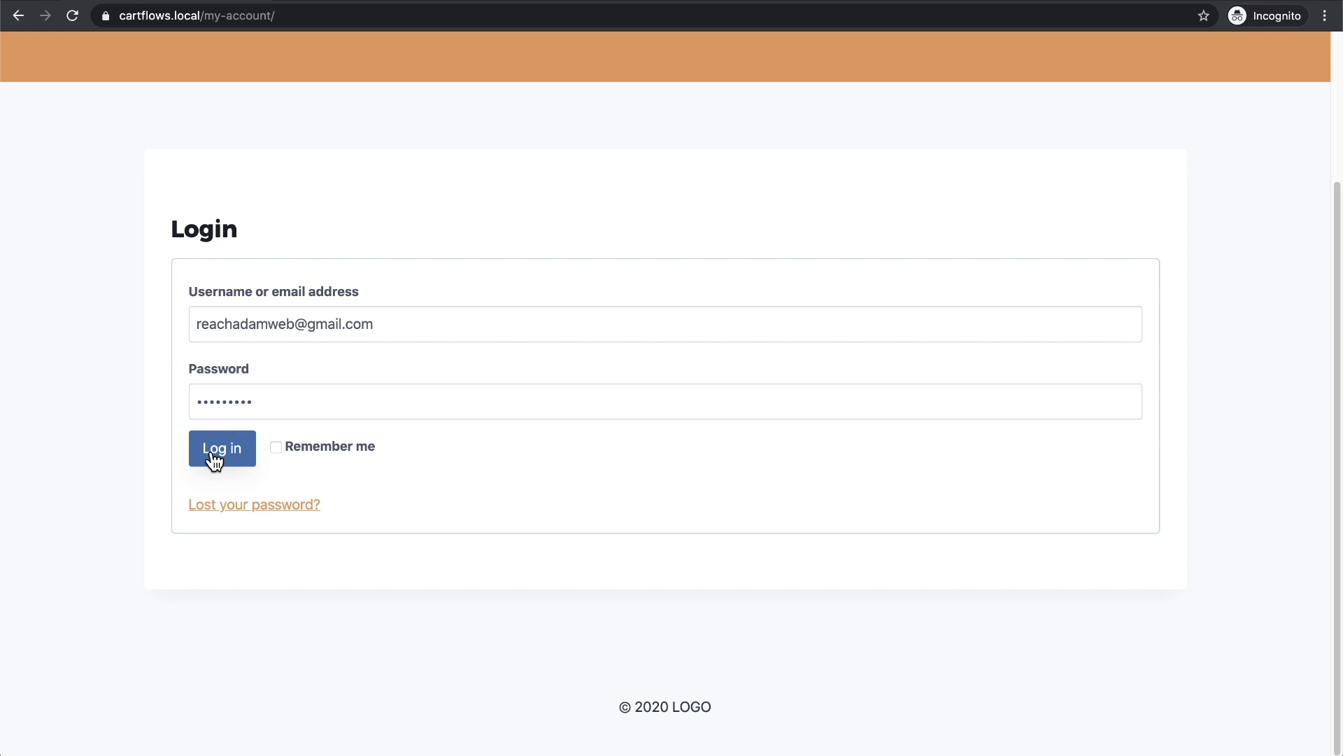
{"action": "left_click", "coordinate": [213, 458]}
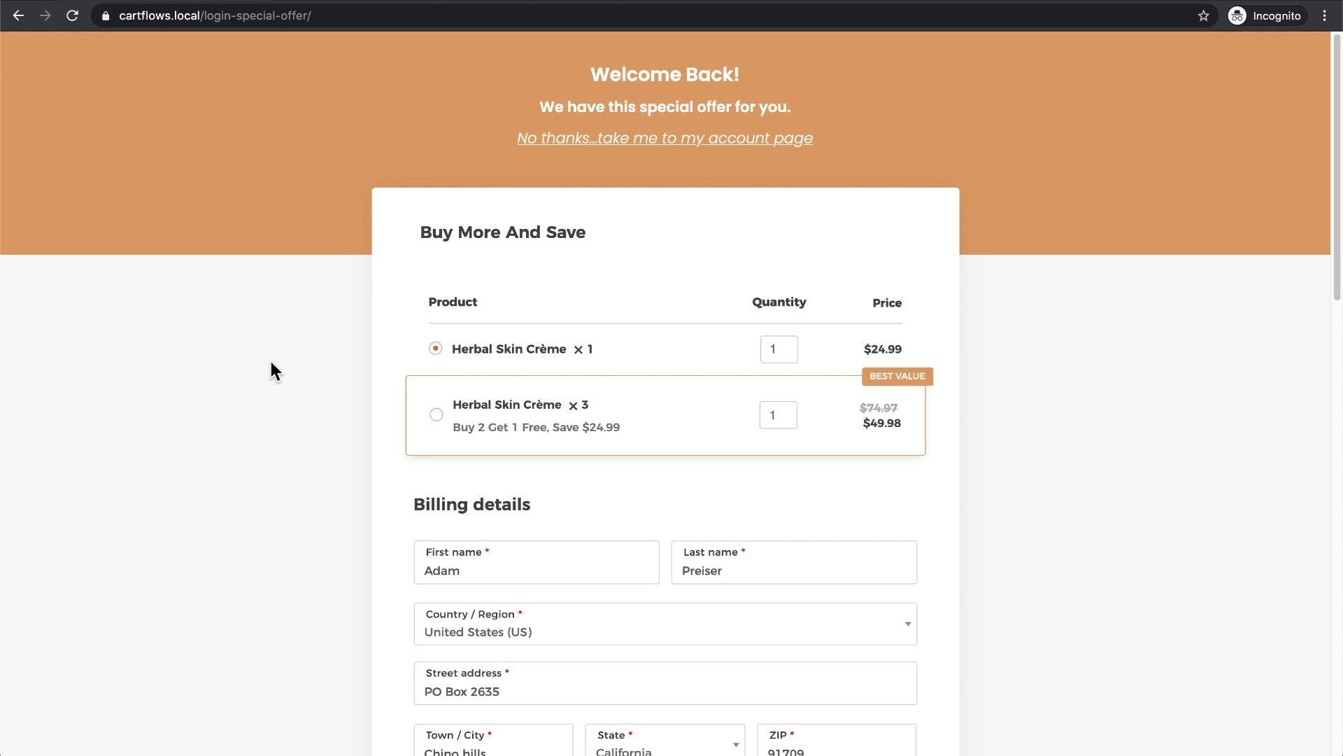
- Decline the offer via 'No thanks…take me to my account page'
{"action": "left_click", "coordinate": [635, 141]}
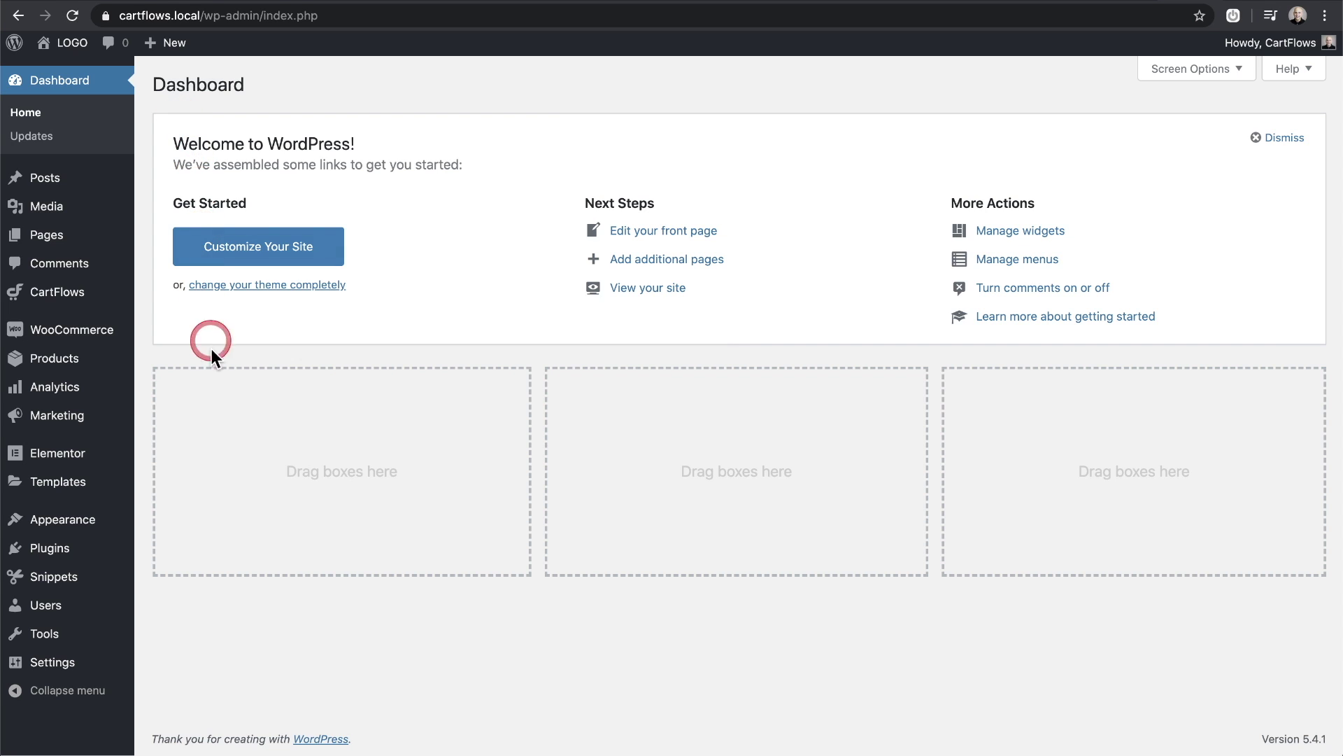
- Search Add Plugins for 'code snippets', confirm it shows Active, then clear the search
{"action": "mouse_move", "coordinate": [110, 553]}
{"action": "left_click", "coordinate": [183, 575]}
{"action": "left_click", "coordinate": [1138, 133]}
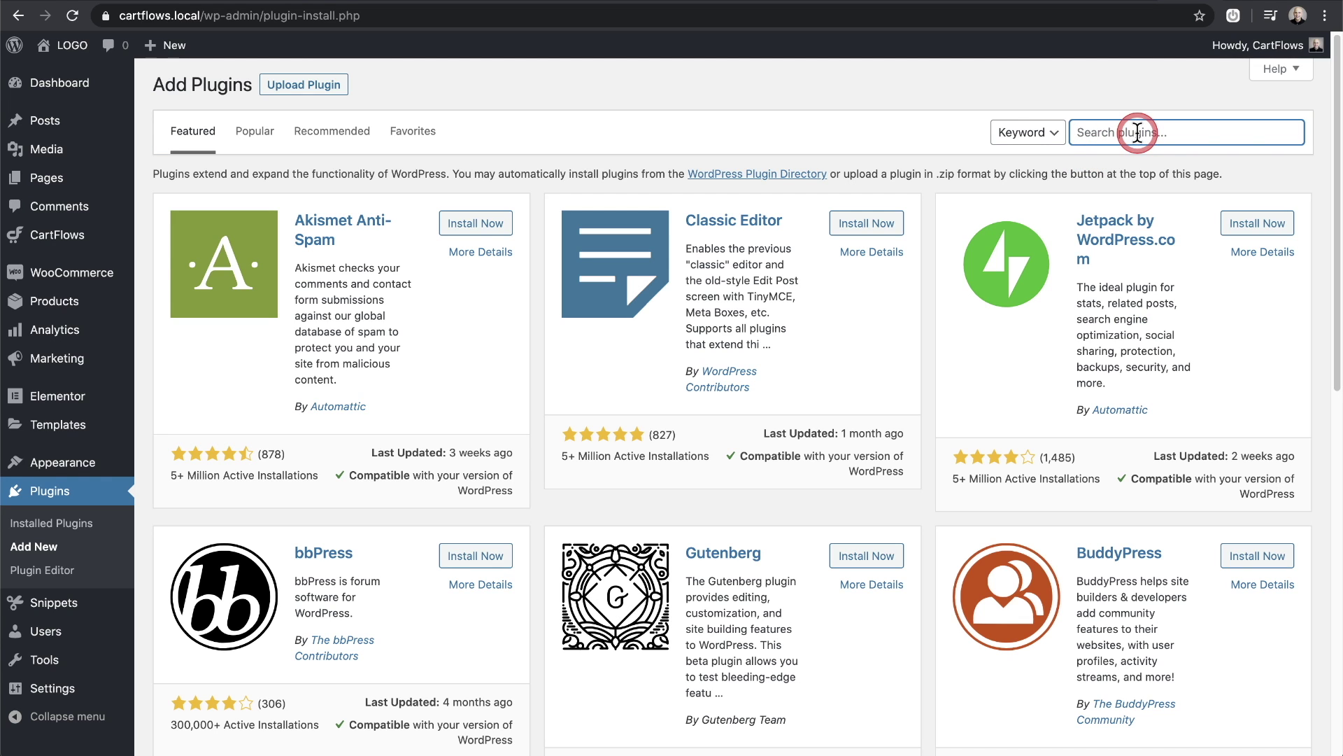
{"action": "type", "text": "code snippets"}
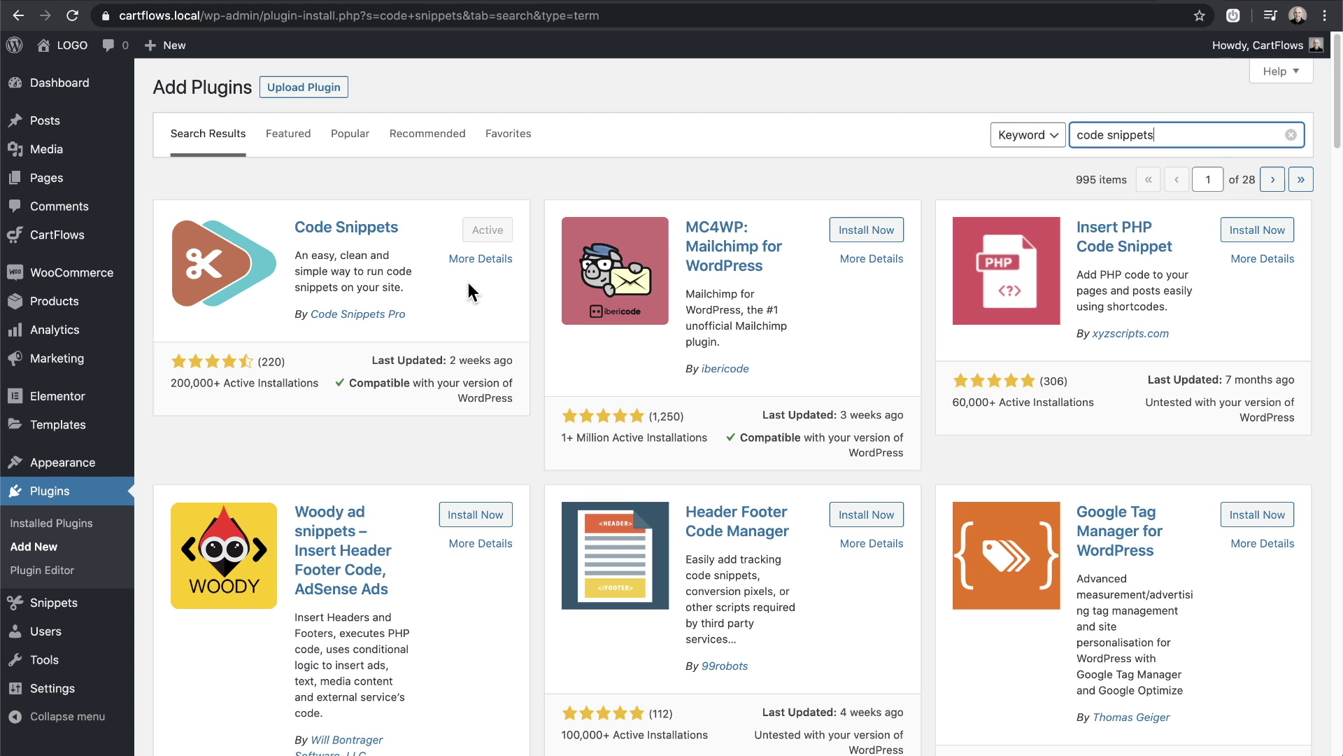
{"action": "key", "text": "ctrl+a"}
{"action": "key", "text": "BackSpace"}
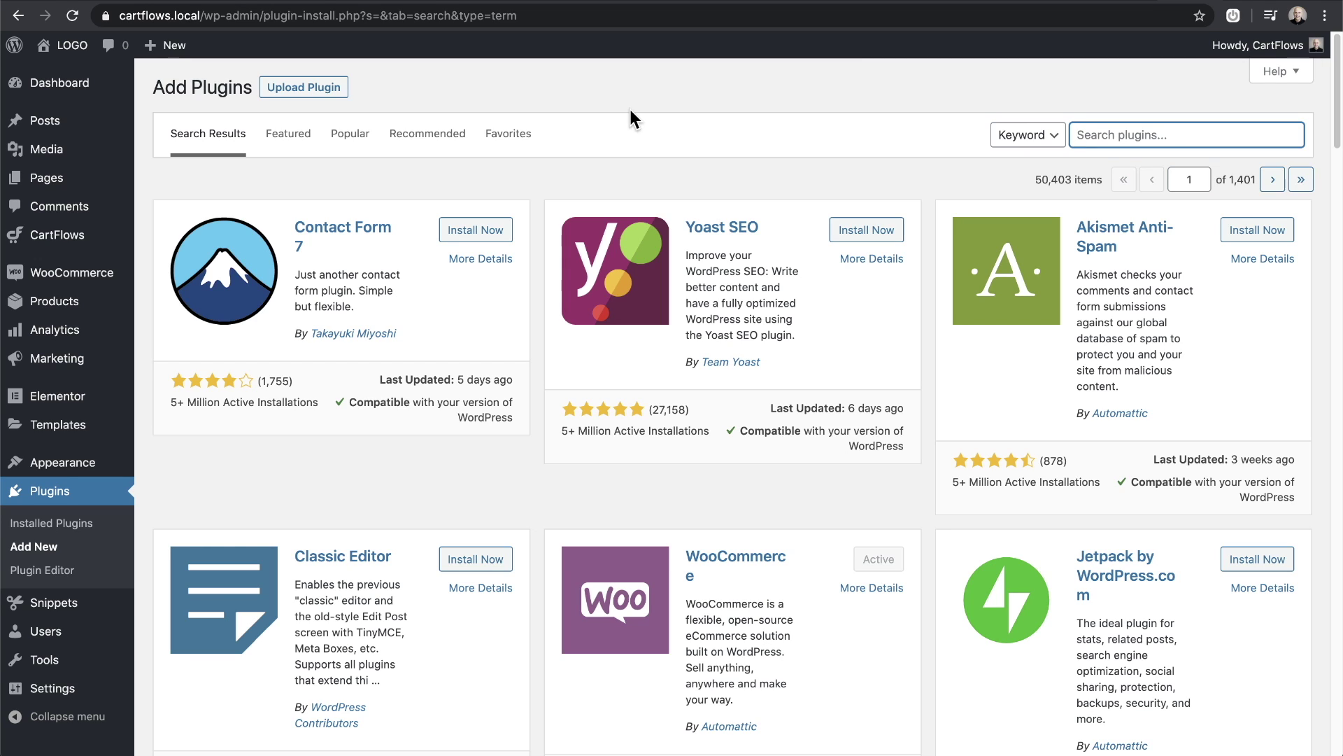
- Search the plugin directory for 'cartflows' to list Funnel Builder by CartFlows
{"action": "type", "text": "cartflows"}
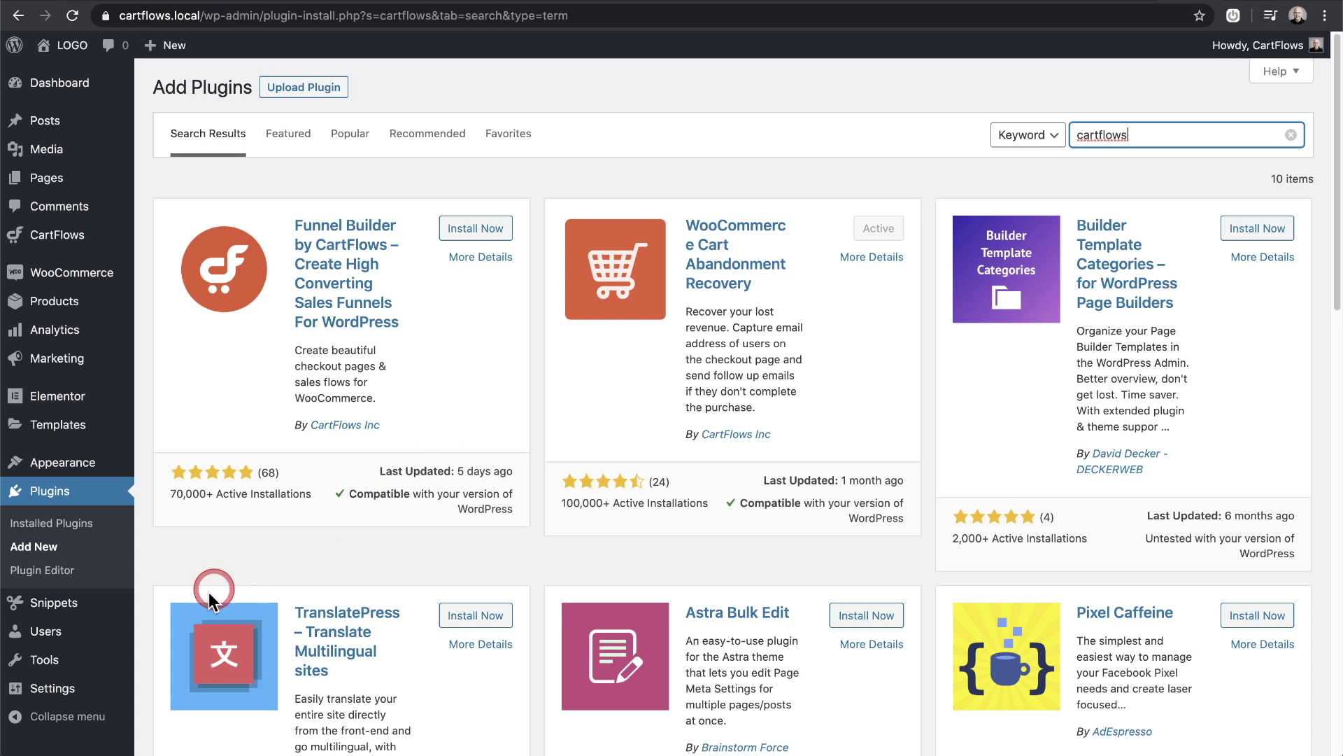
- Create a new snippet under Snippets > Add New, putting the cursor in its title and PHP editor
{"action": "left_click", "coordinate": [80, 604]}
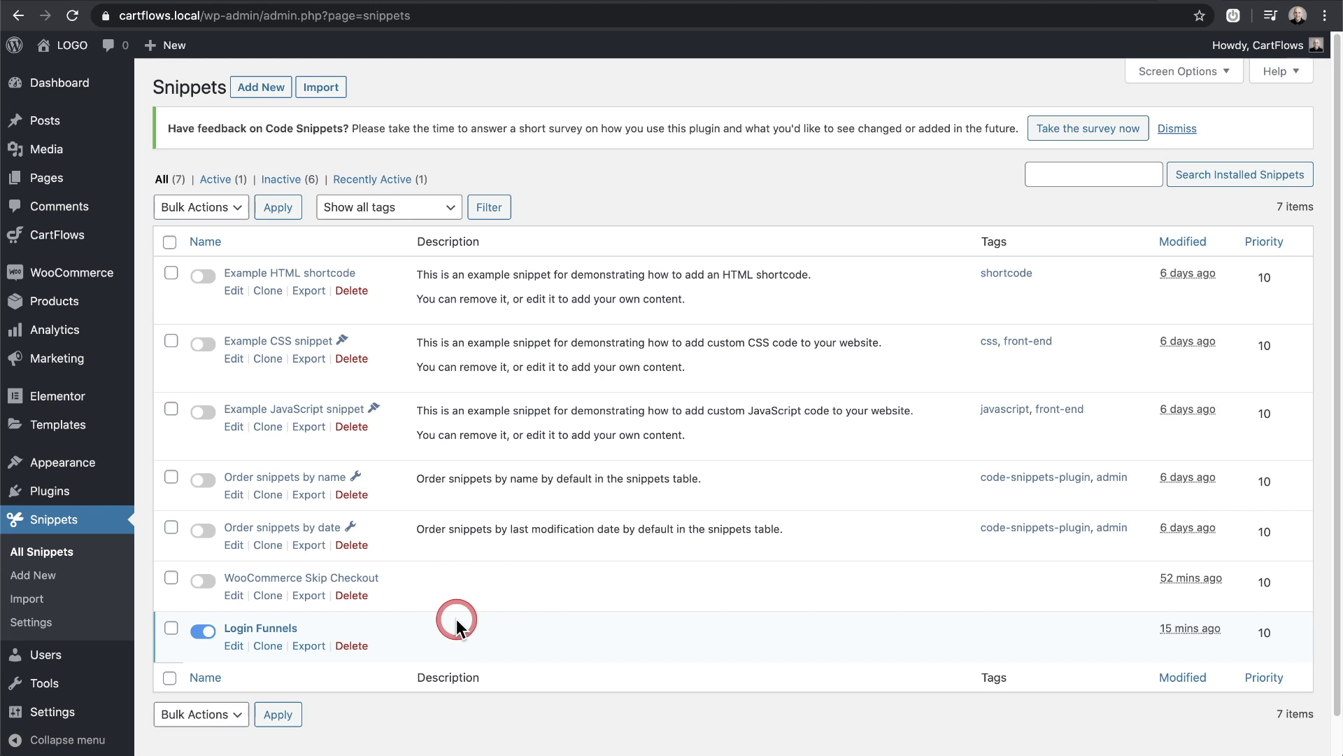
{"action": "left_click", "coordinate": [259, 91]}
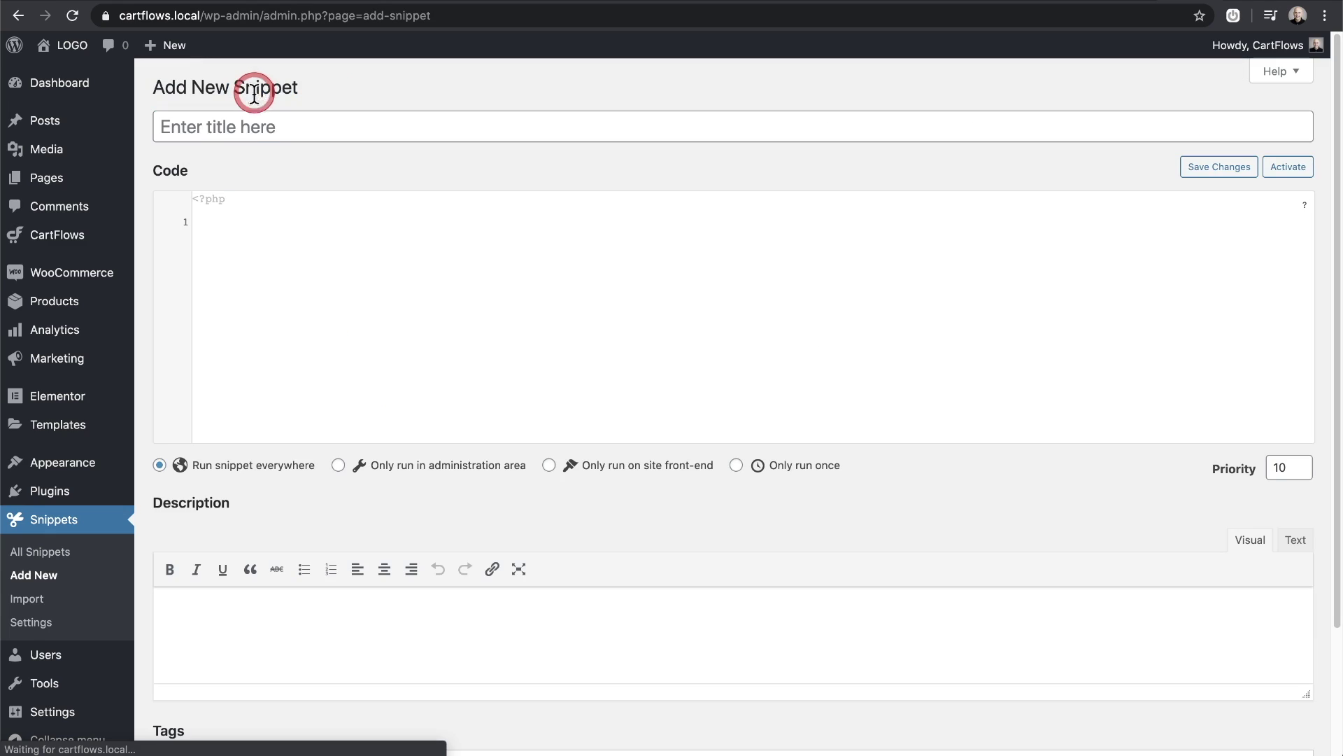
{"action": "left_click", "coordinate": [259, 130]}
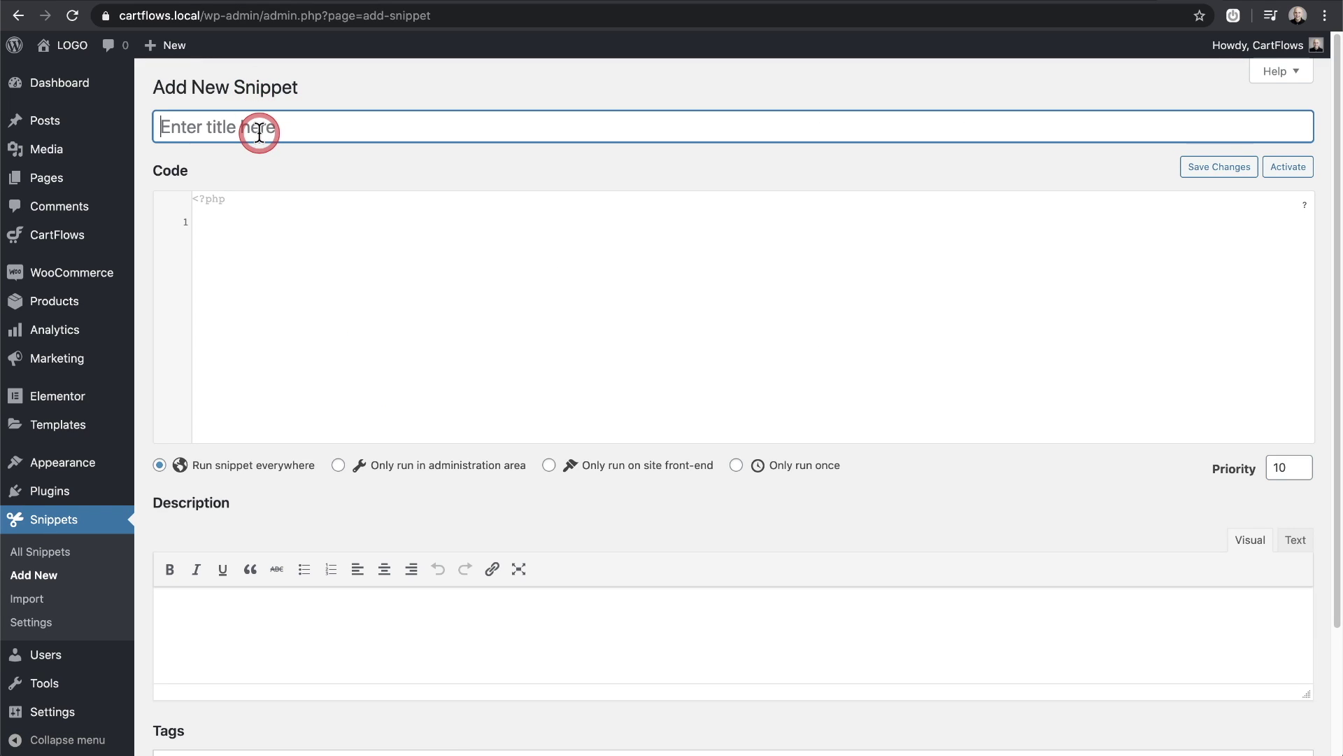
{"action": "left_click", "coordinate": [242, 228]}
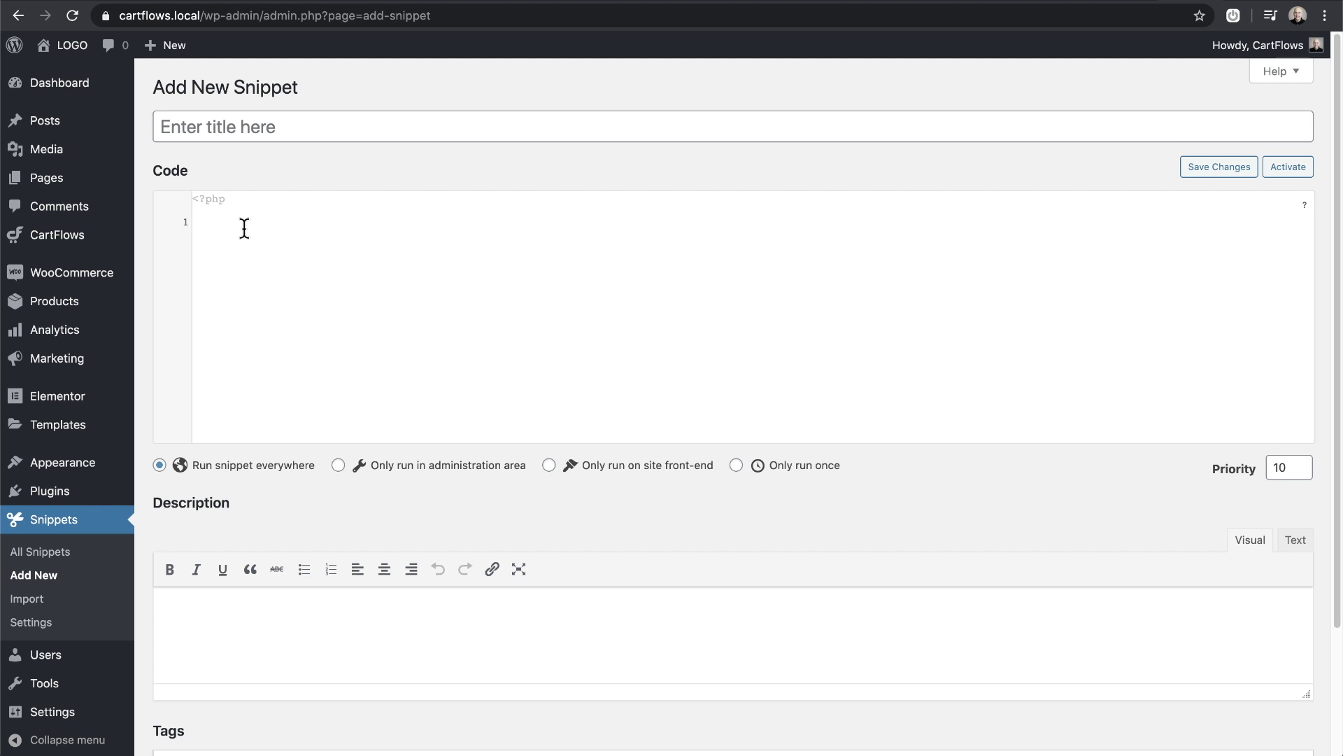
{"action": "scroll", "coordinate": [244, 228], "scroll_direction": "down", "scroll_amount": 2}
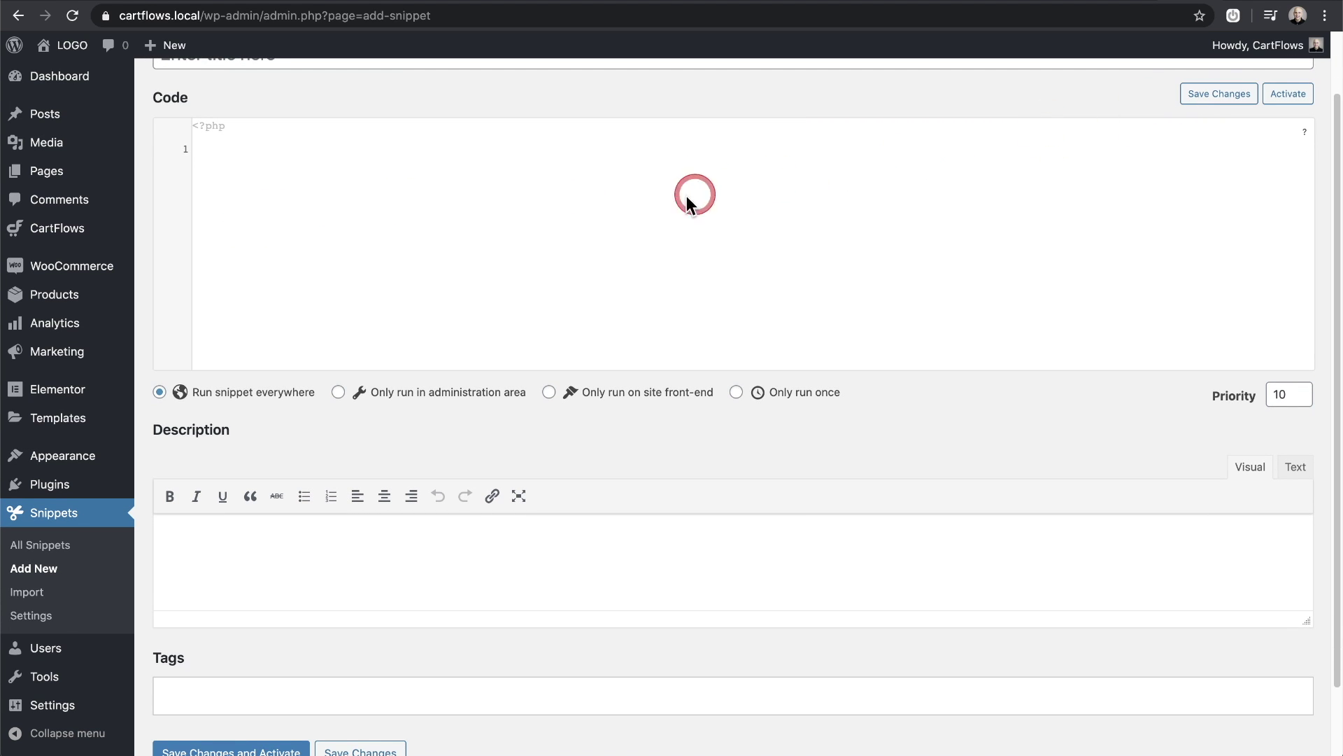
- Open the Login Funnels snippet from All Snippets and inspect its /login-special-offer redirect code
{"action": "left_click", "coordinate": [42, 544]}
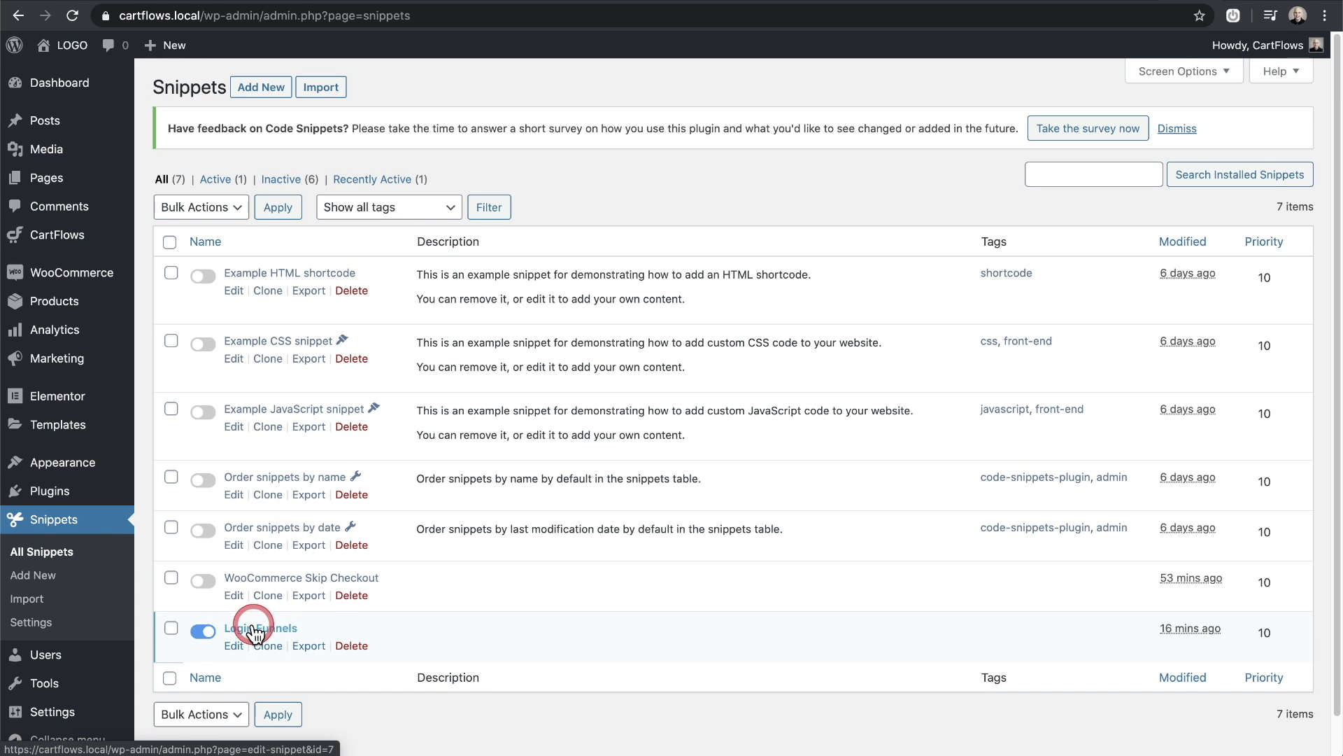
{"action": "left_click", "coordinate": [254, 630]}
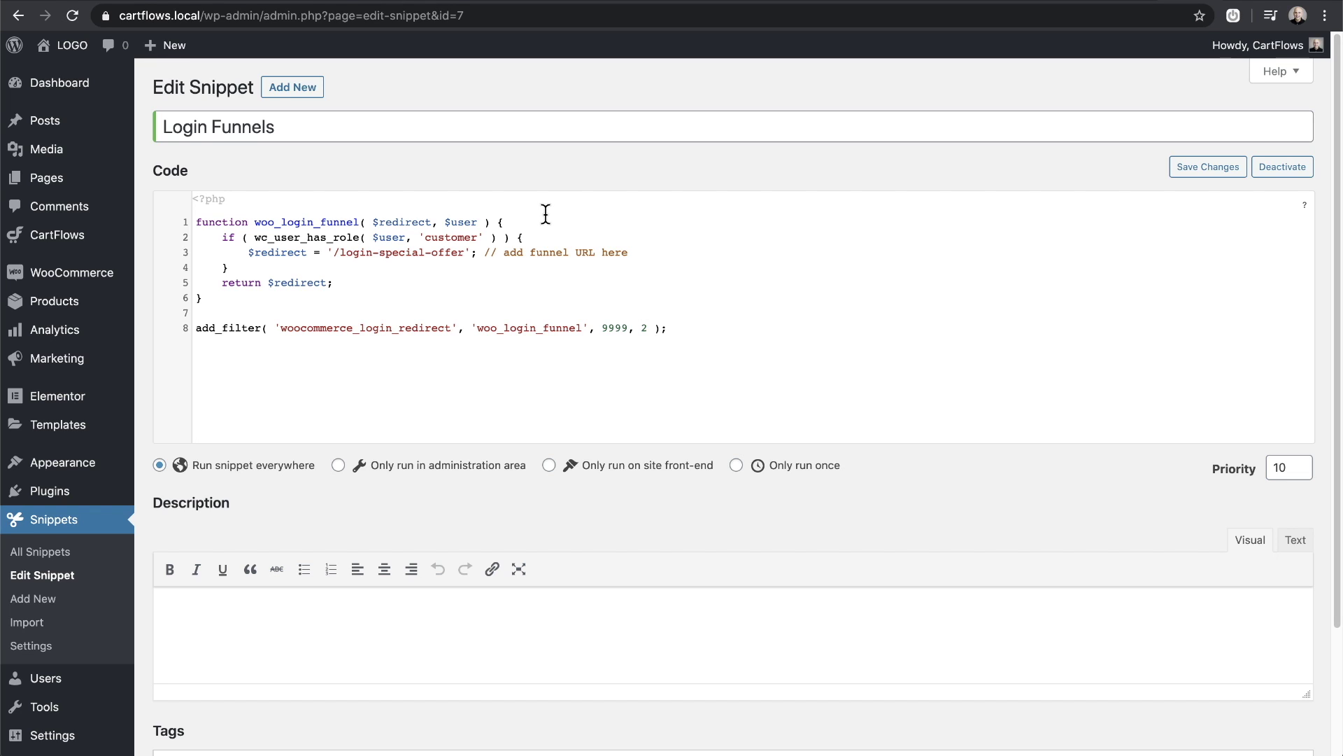
{"action": "left_click", "coordinate": [544, 213]}
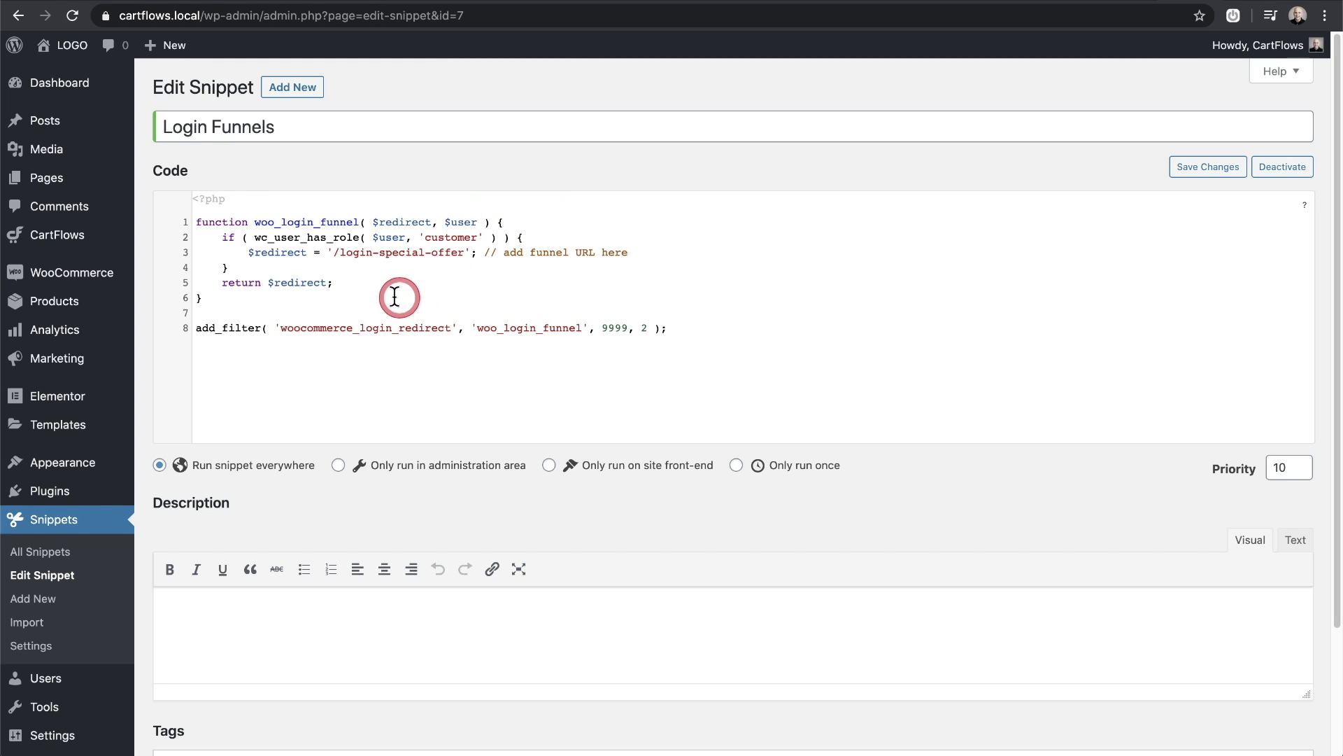
{"action": "mouse_move", "coordinate": [97, 242]}
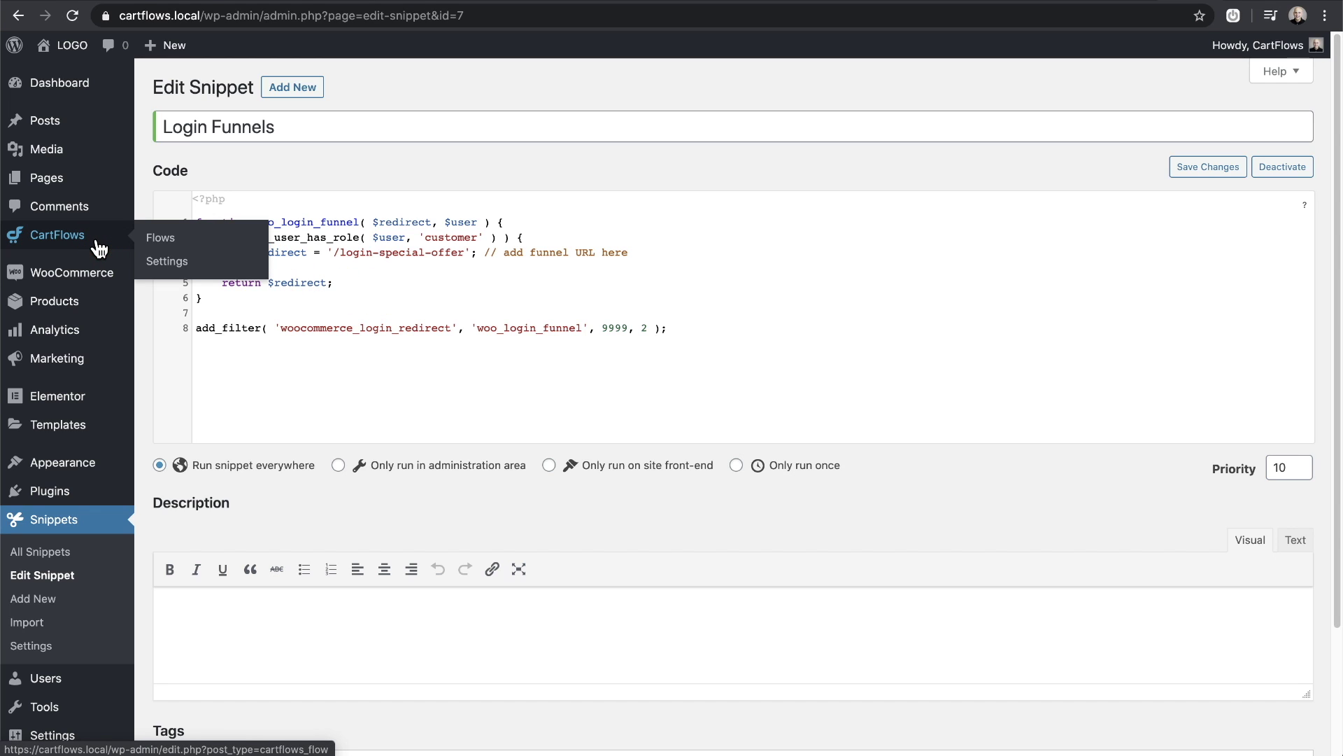
- Import the Evergreen Product 01 template from the CartFlows Flows Library as a new flow
{"action": "left_click", "coordinate": [165, 239]}
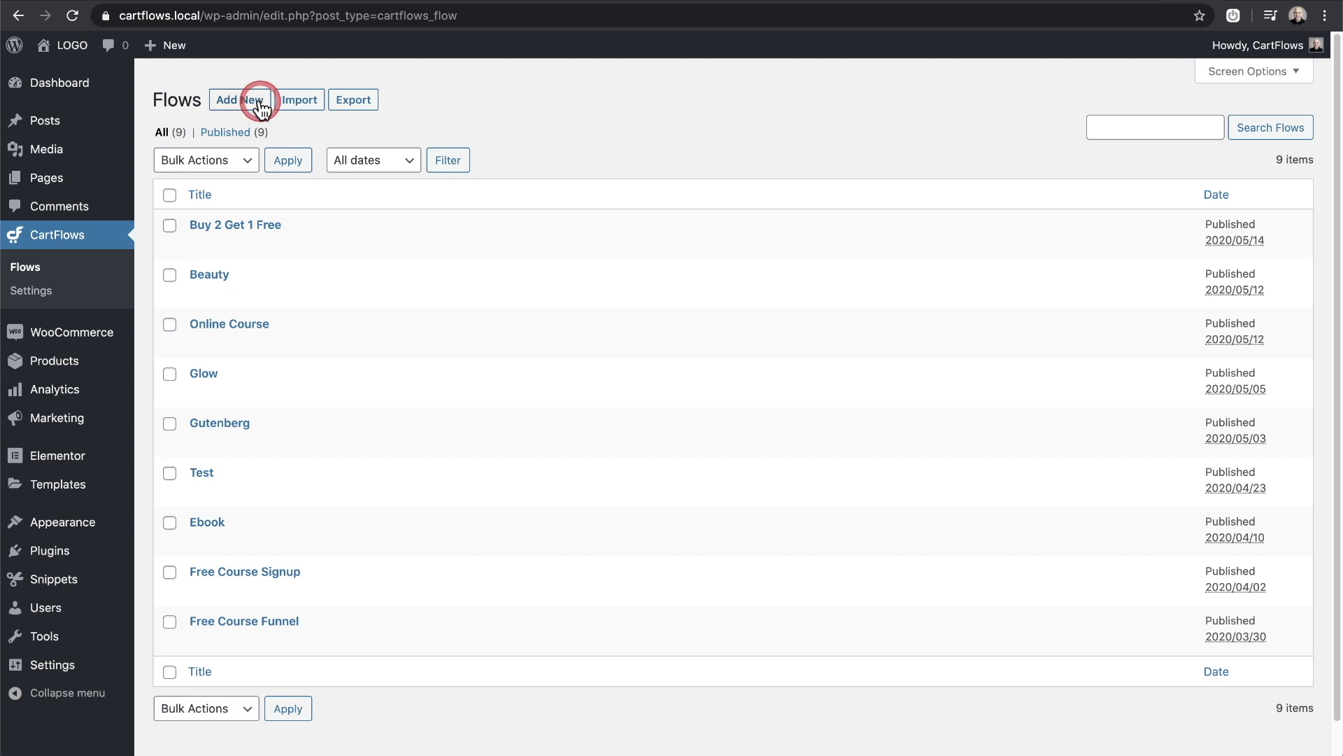
{"action": "left_click", "coordinate": [261, 105]}
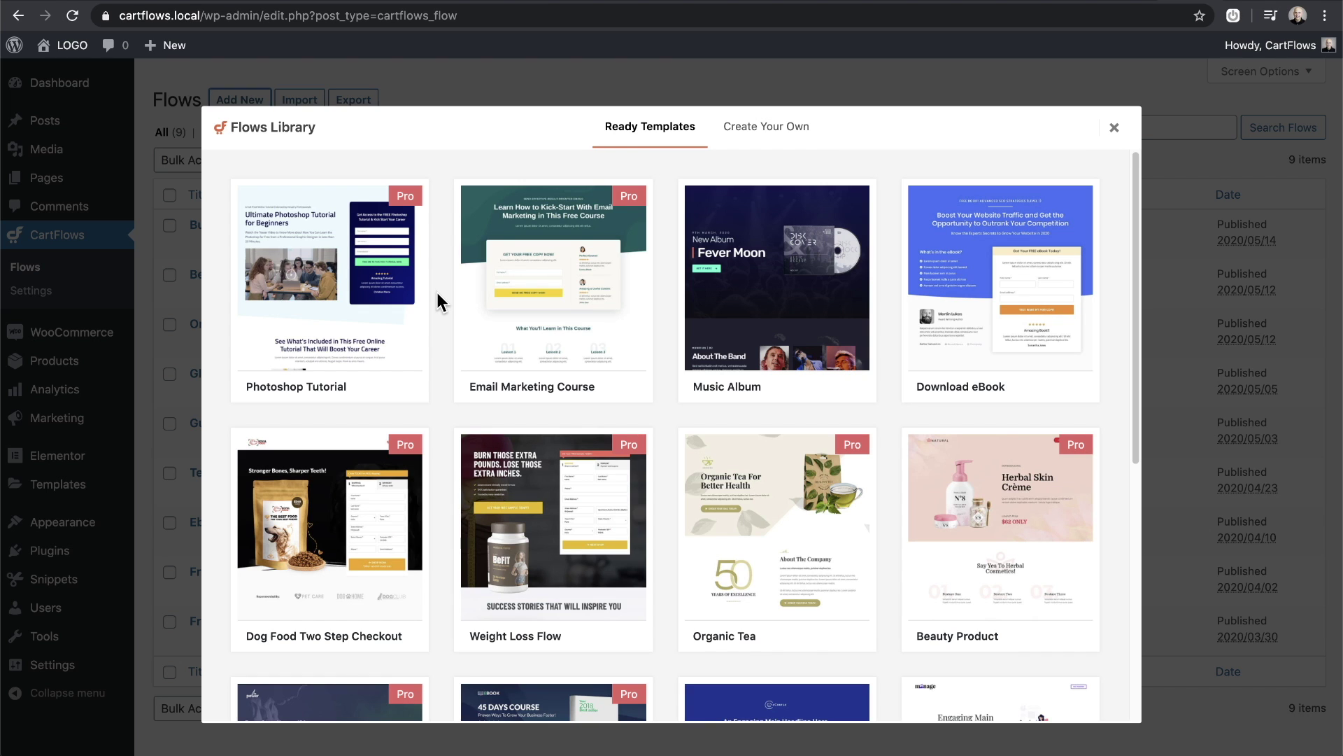
{"action": "scroll", "coordinate": [436, 293], "scroll_direction": "down", "scroll_amount": 1}
{"action": "scroll", "coordinate": [437, 292], "scroll_direction": "up", "scroll_amount": 1}
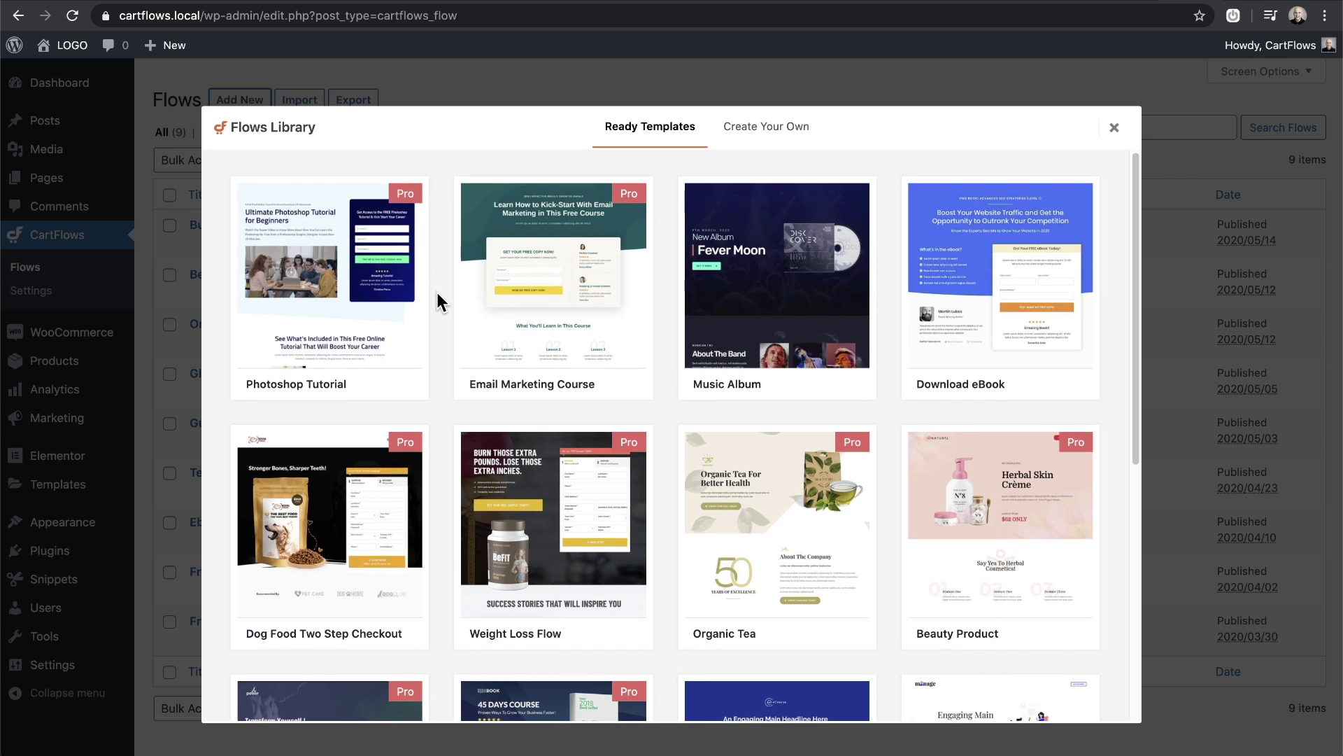
{"action": "mouse_move", "coordinate": [1001, 301]}
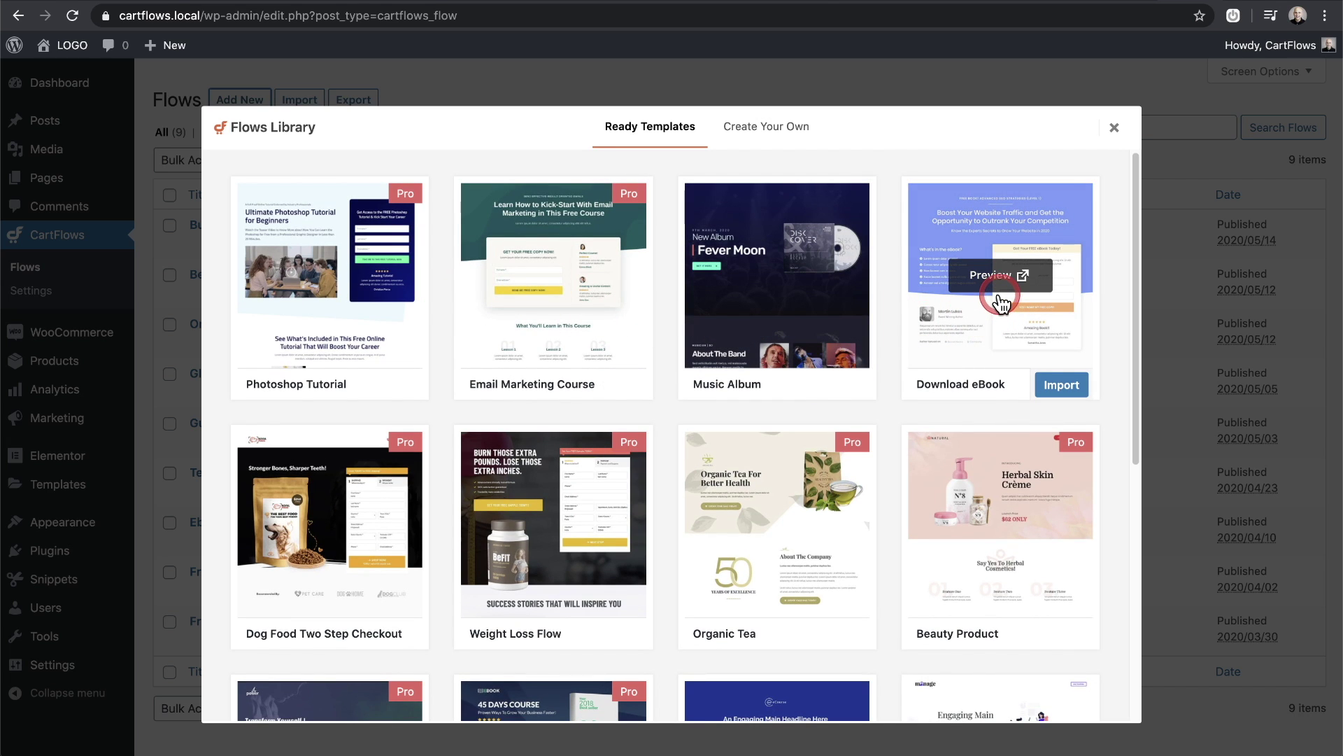
{"action": "scroll", "coordinate": [883, 350], "scroll_direction": "down", "scroll_amount": 4}
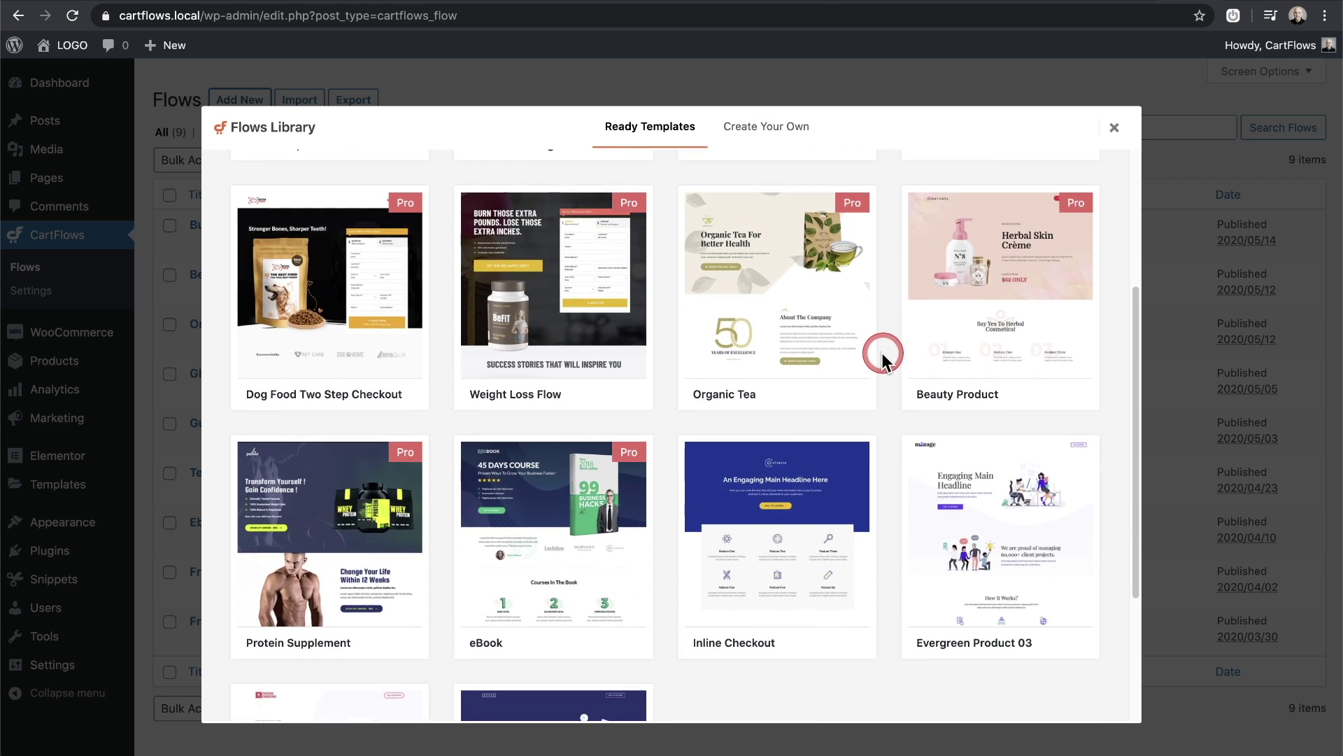
{"action": "scroll", "coordinate": [883, 353], "scroll_direction": "down", "scroll_amount": 3}
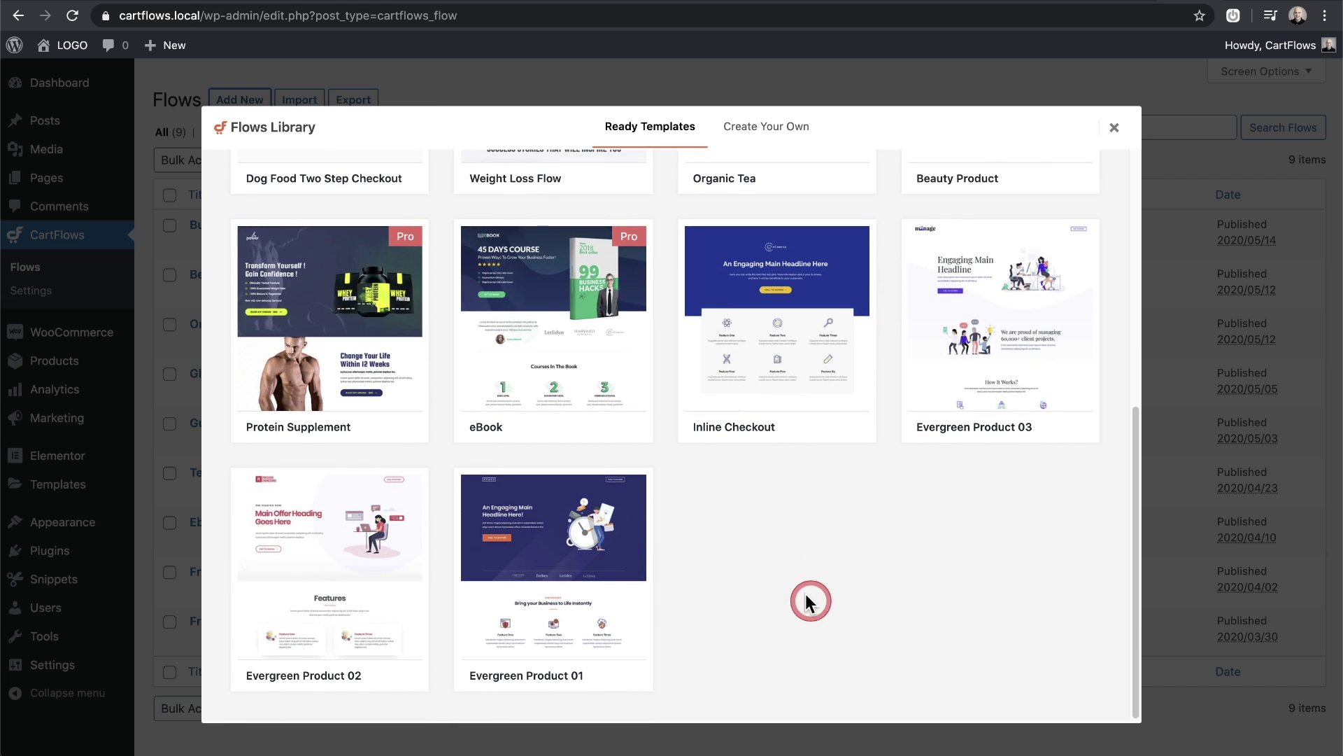
{"action": "mouse_move", "coordinate": [550, 560]}
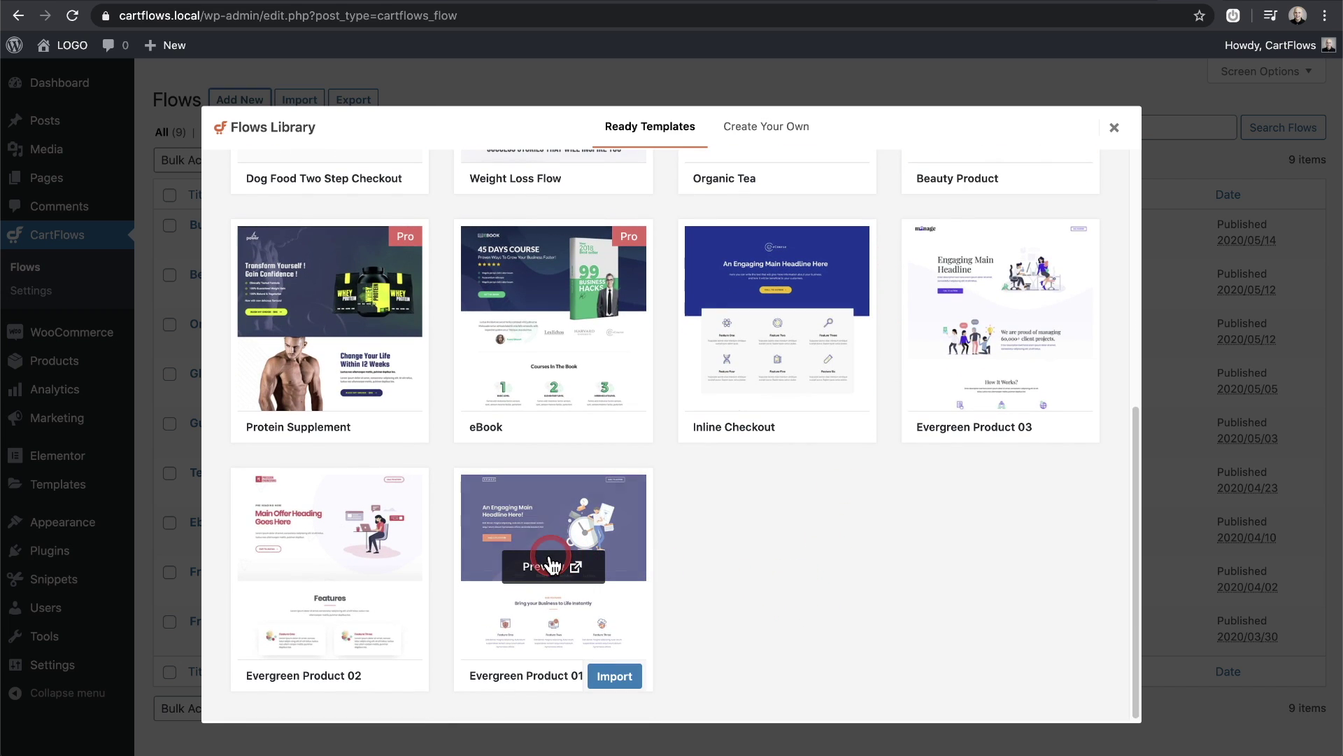
{"action": "left_click", "coordinate": [616, 677]}
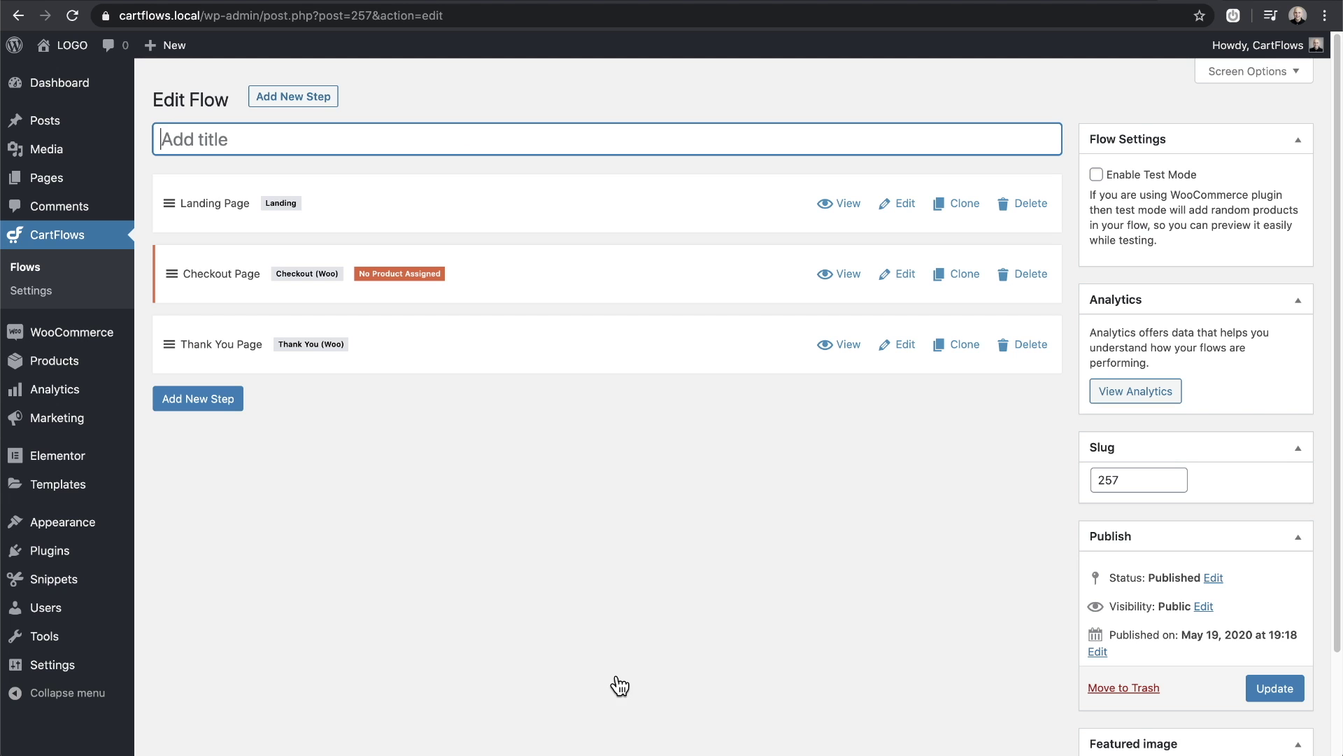
- Rename the flow 'Login Funnel', delete its Landing Page step, and update the flow
{"action": "type", "text": "Login Funnel"}
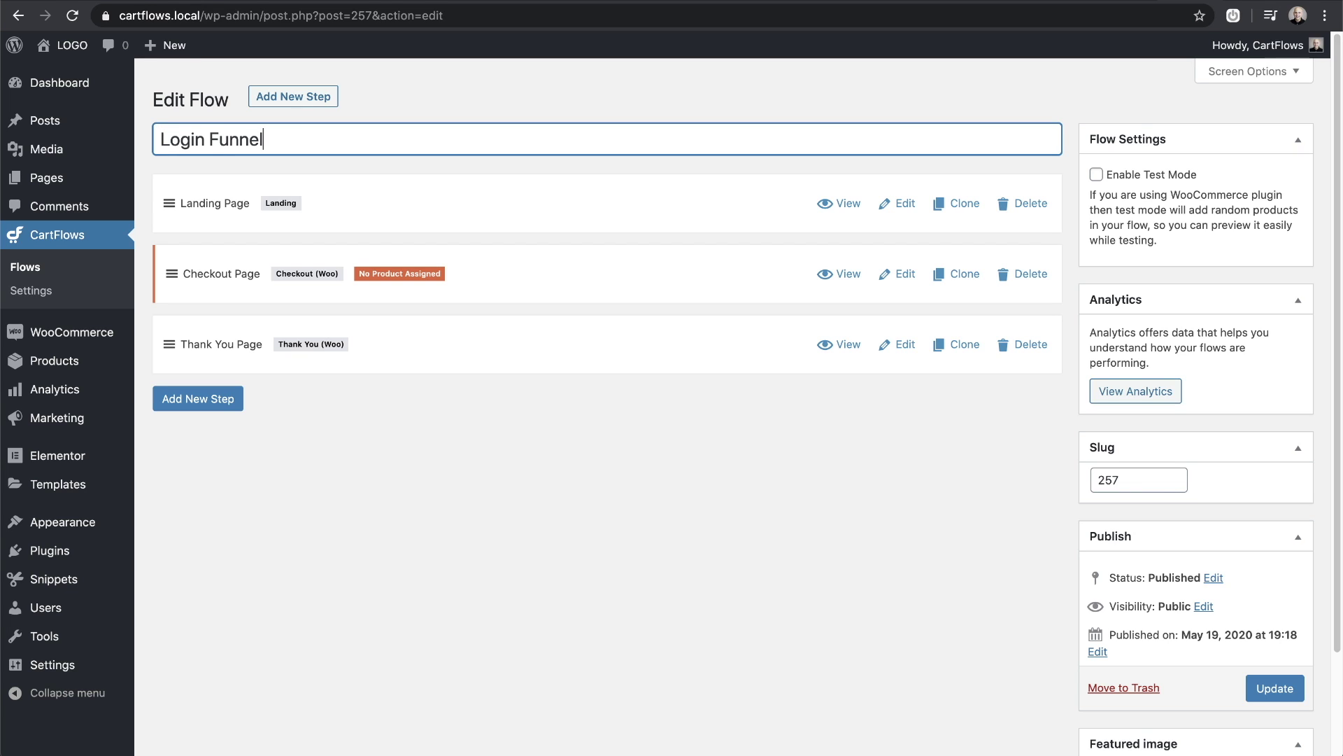
{"action": "left_click", "coordinate": [1242, 687]}
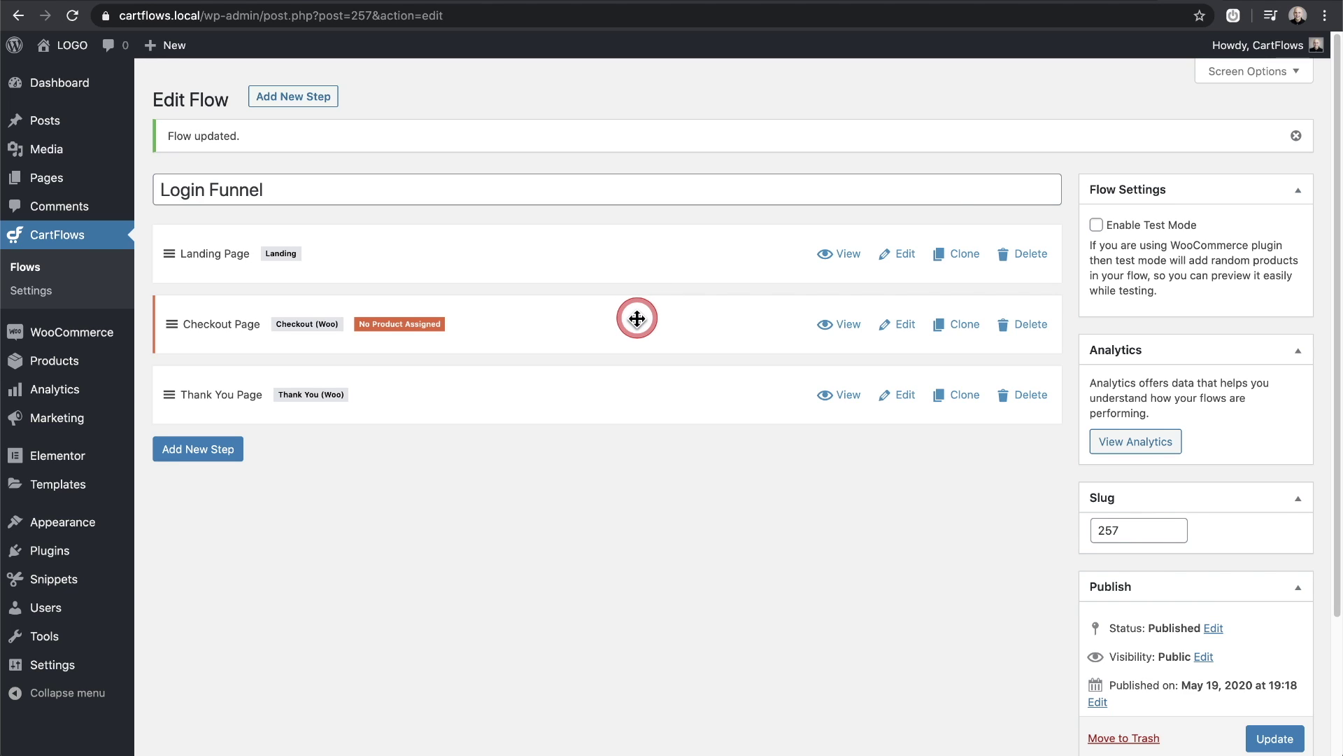
{"action": "left_click_drag", "start_coordinate": [637, 319], "coordinate": [1012, 261]}
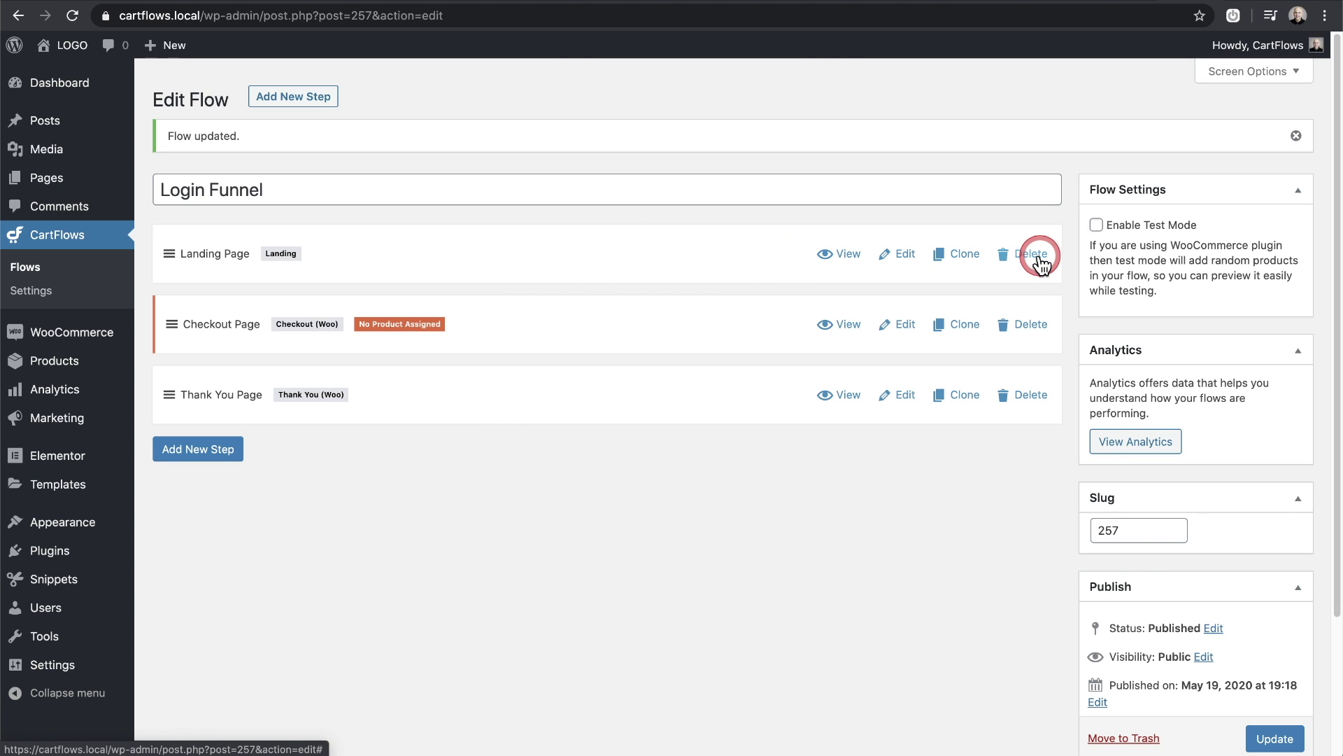
{"action": "left_click", "coordinate": [1012, 261]}
{"action": "left_click", "coordinate": [816, 111]}
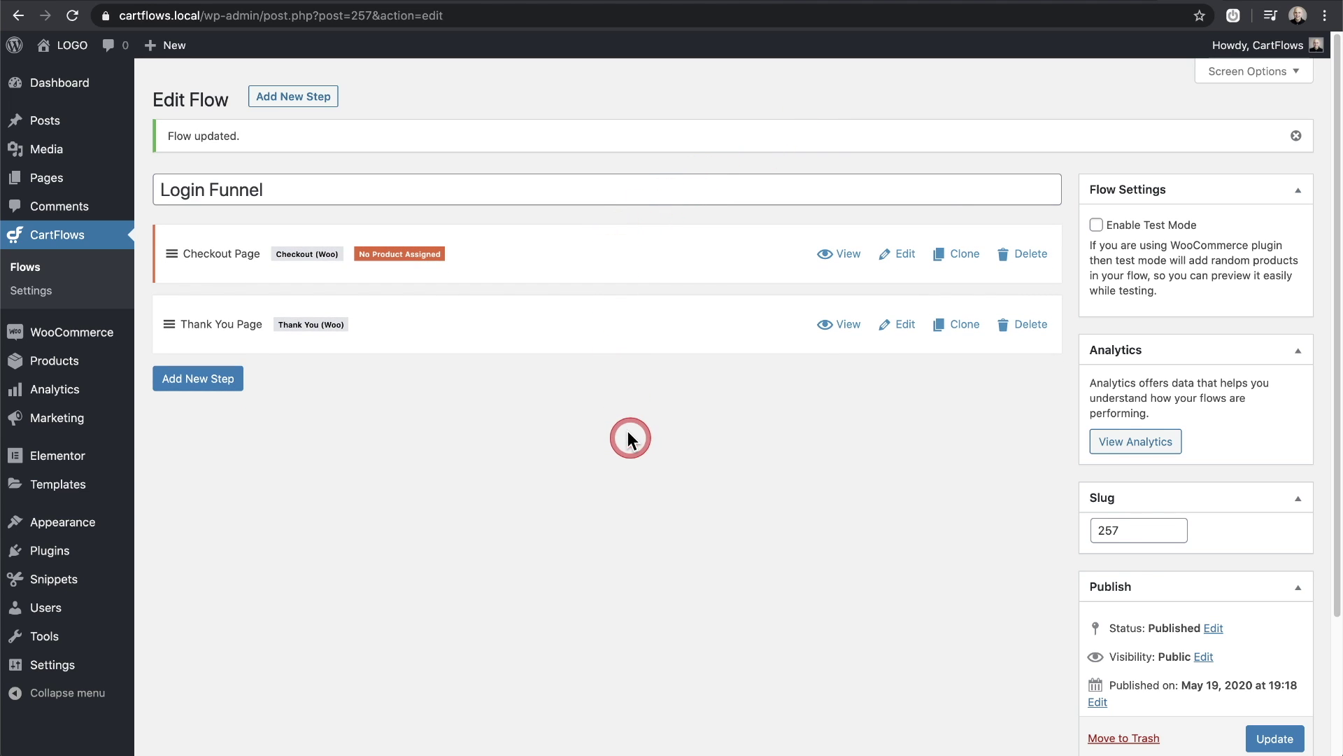
{"action": "left_click", "coordinate": [1259, 736]}
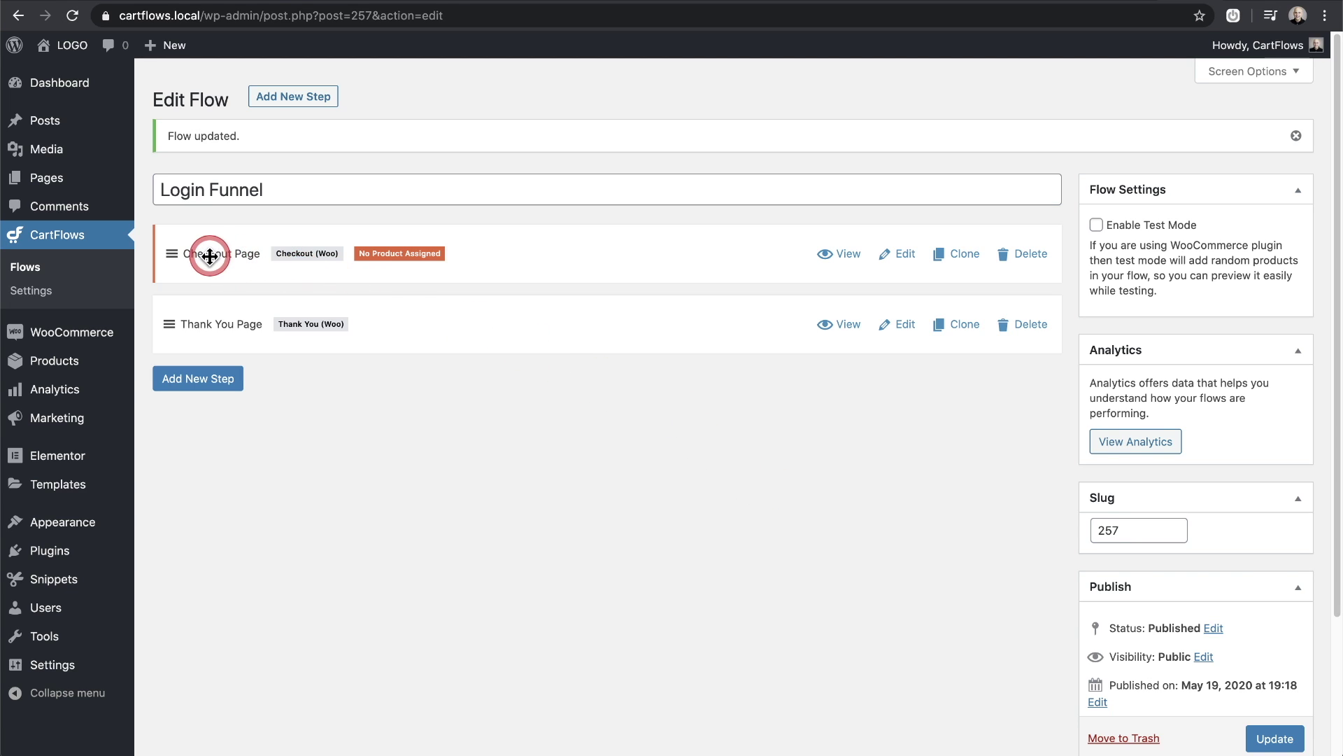
- Open the Checkout Page step for editing and retitle it 'Special Offer'
{"action": "left_click", "coordinate": [902, 254]}
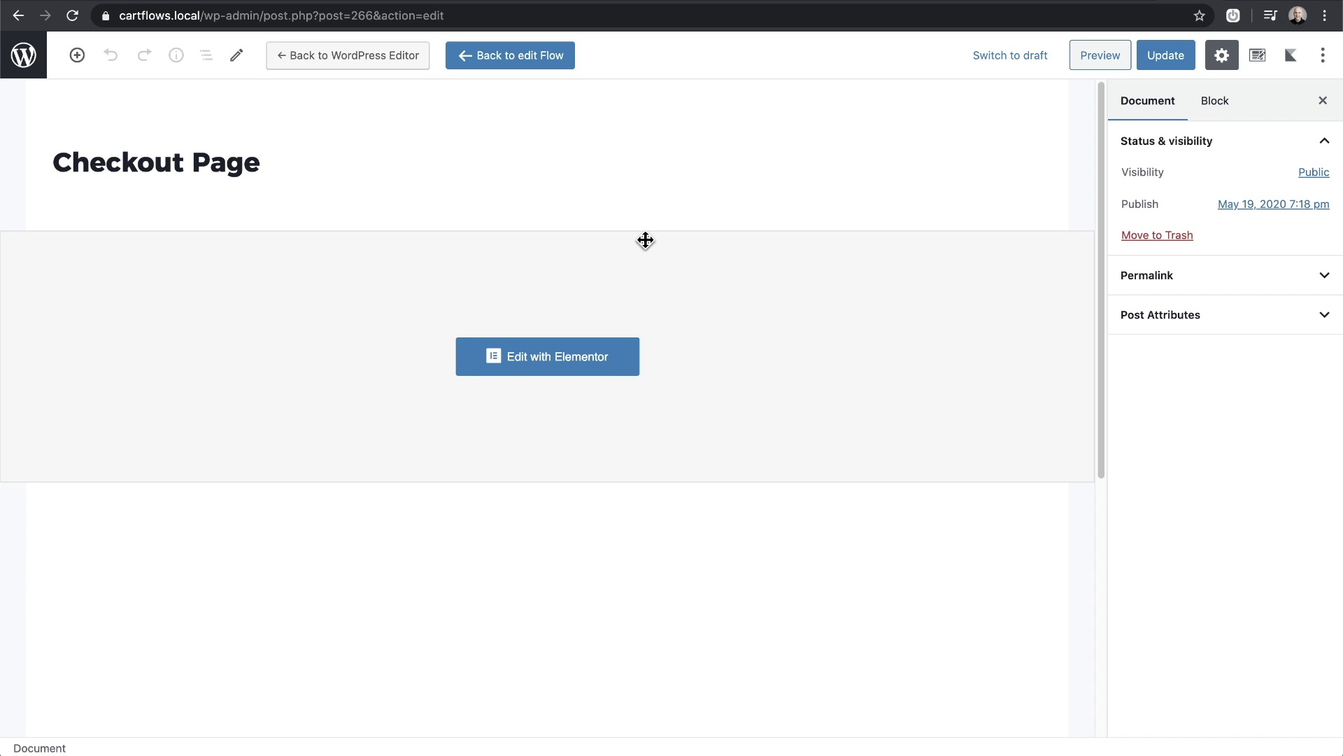
{"action": "left_click", "coordinate": [303, 165]}
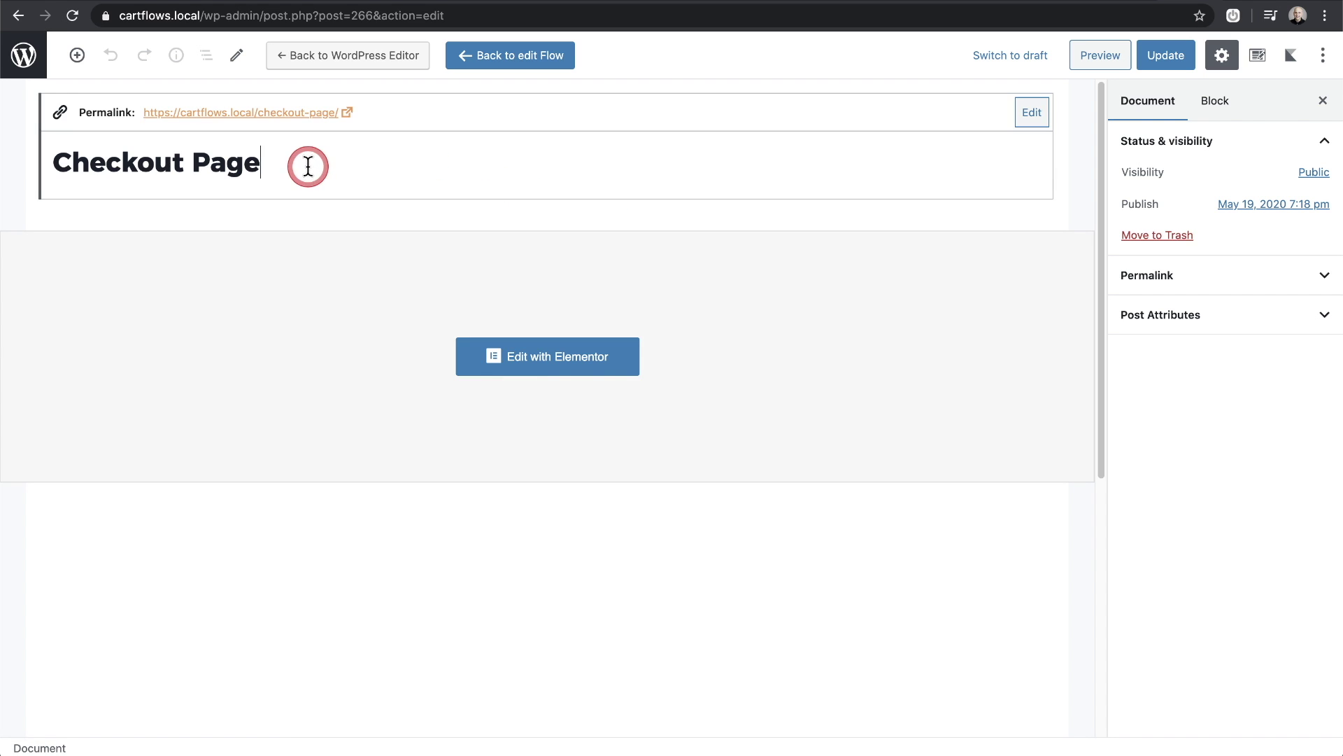
{"action": "left_click_drag", "start_coordinate": [307, 167], "coordinate": [60, 154]}
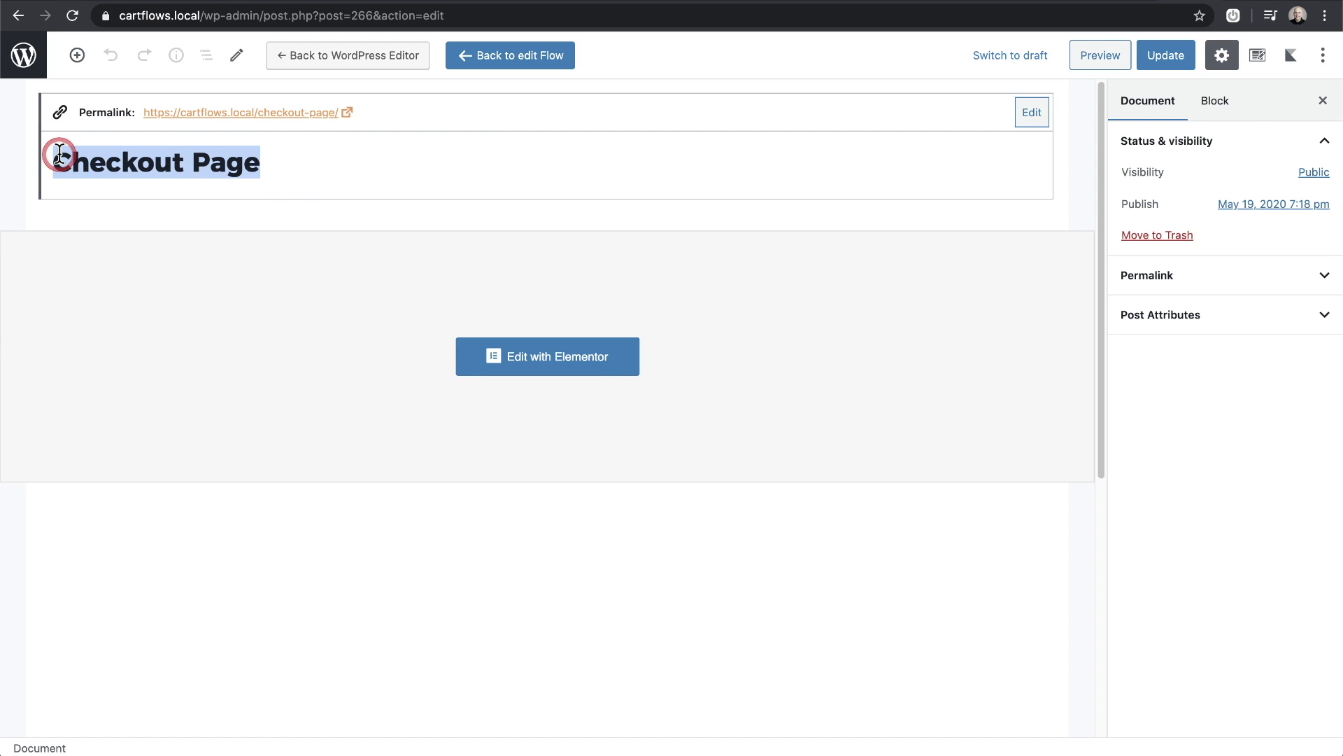
{"action": "type", "text": "Special Offer"}
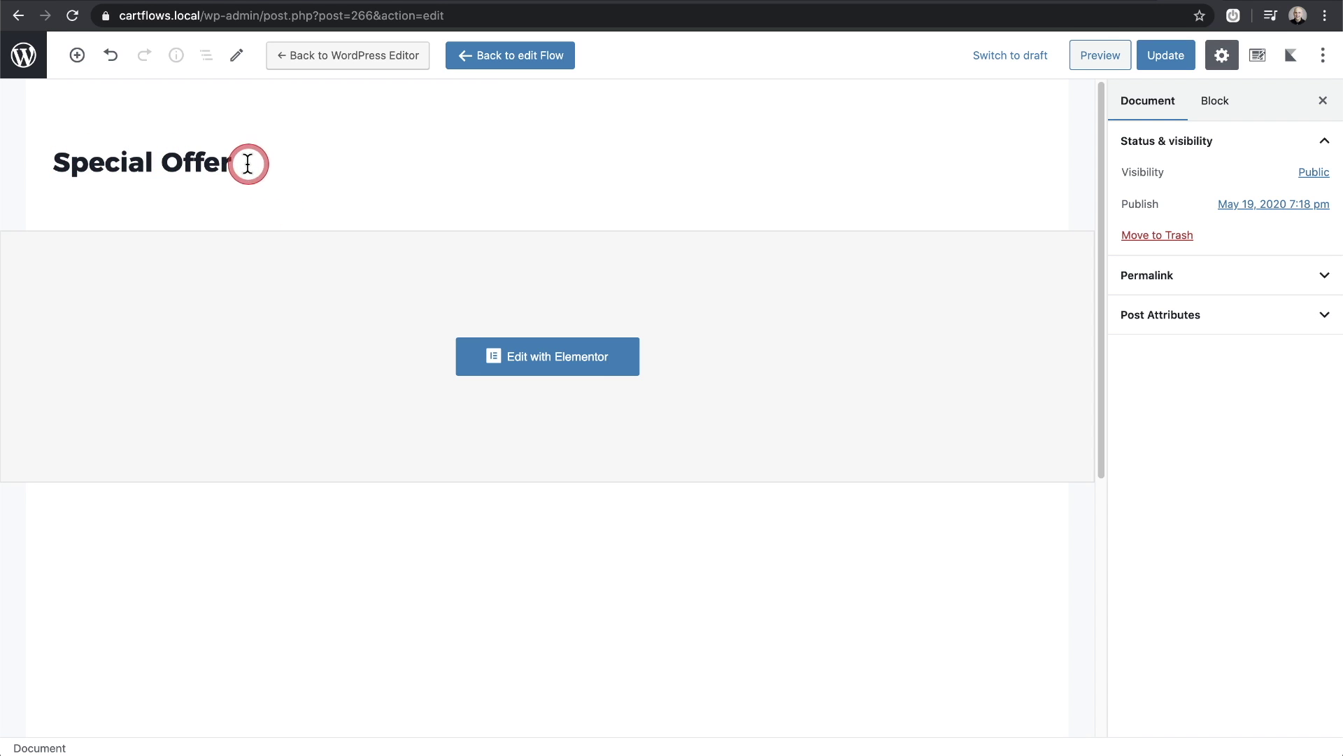
- Set the permalink URL slug to login-special-offer and update the step
{"action": "left_click", "coordinate": [252, 168]}
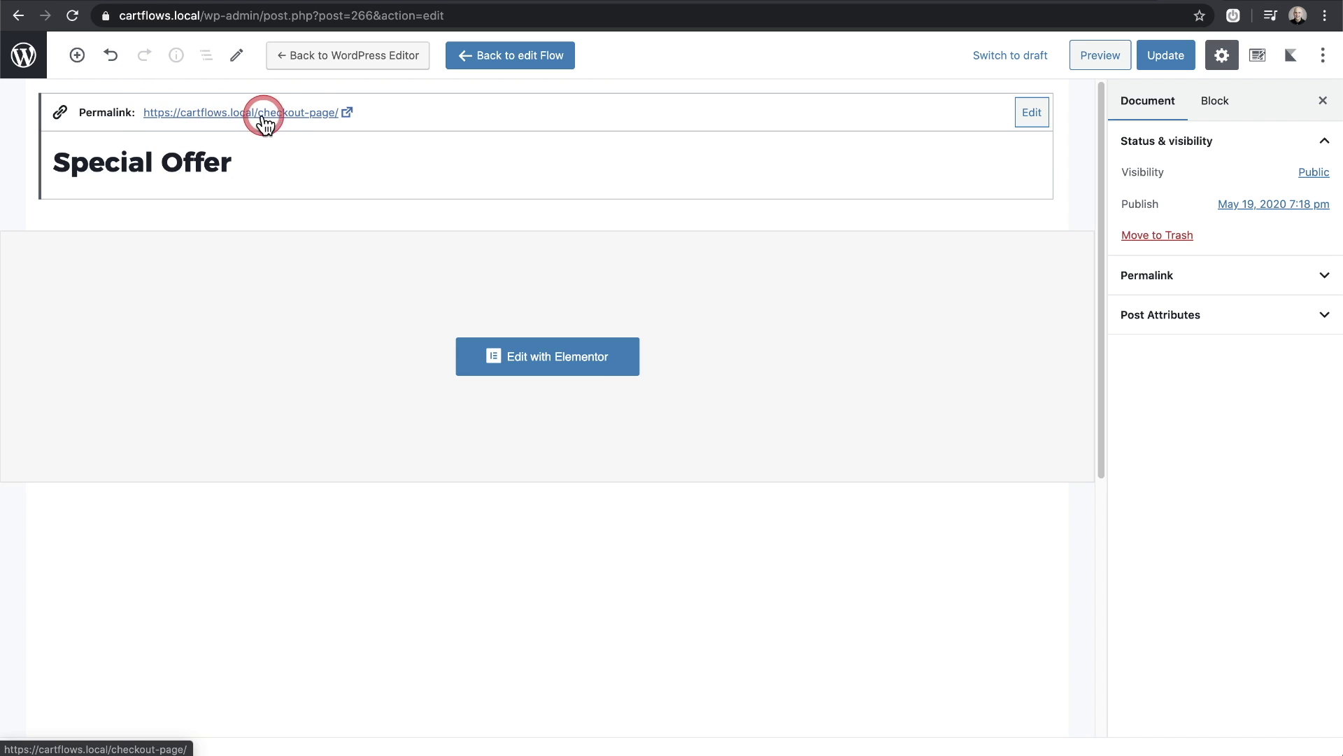
{"action": "left_click", "coordinate": [304, 114]}
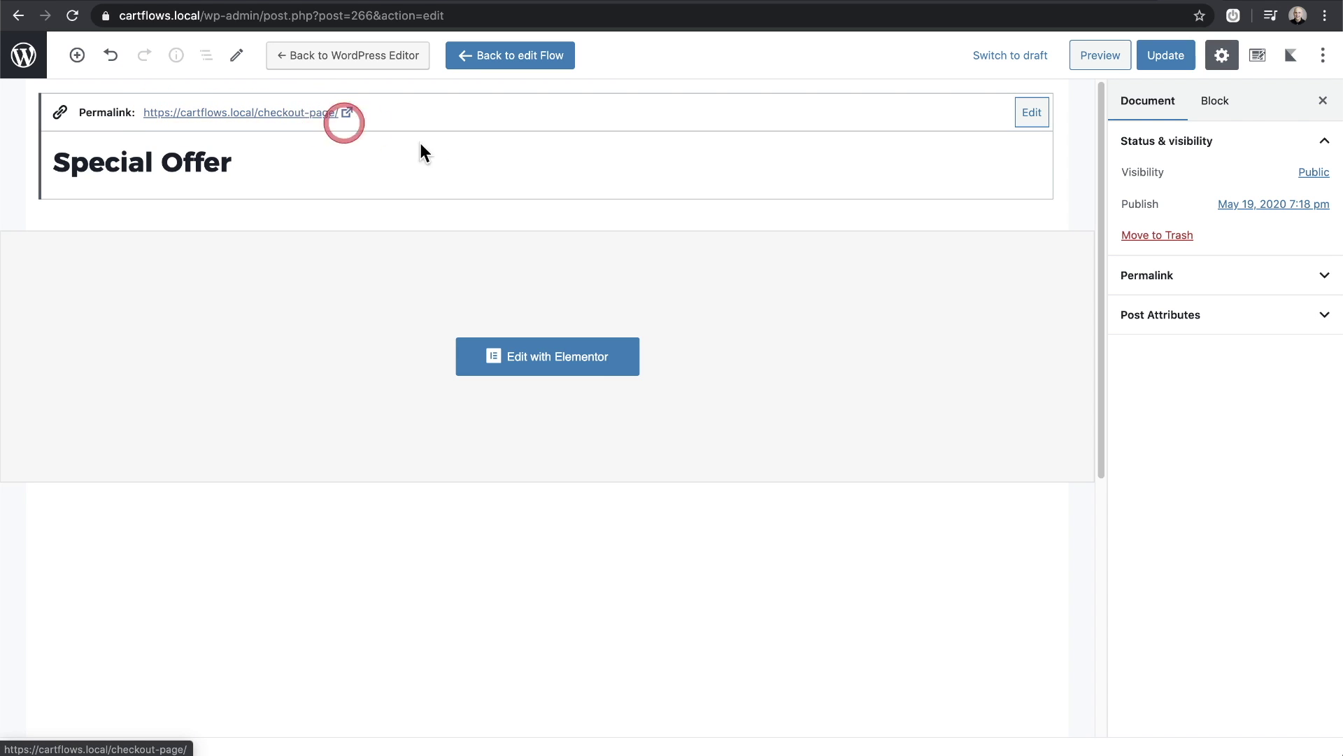
{"action": "left_click", "coordinate": [1217, 279]}
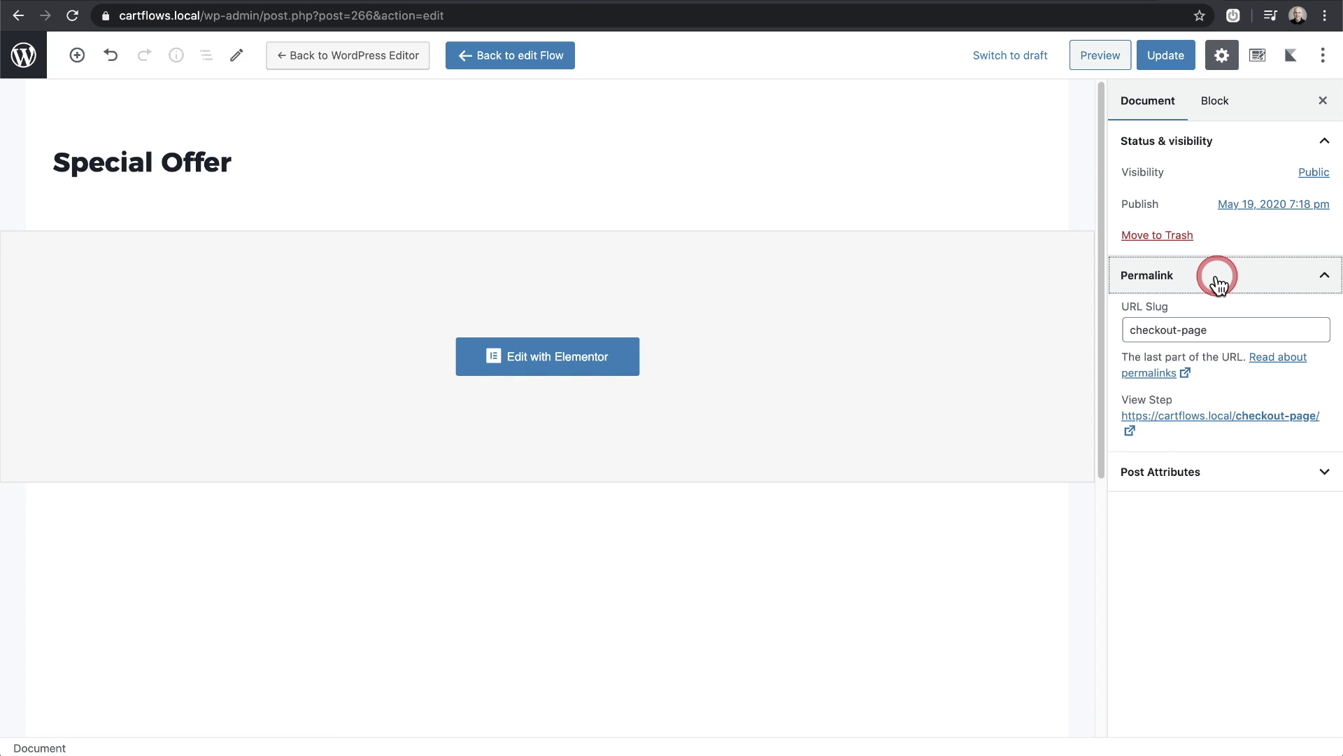
{"action": "left_click", "coordinate": [1229, 333]}
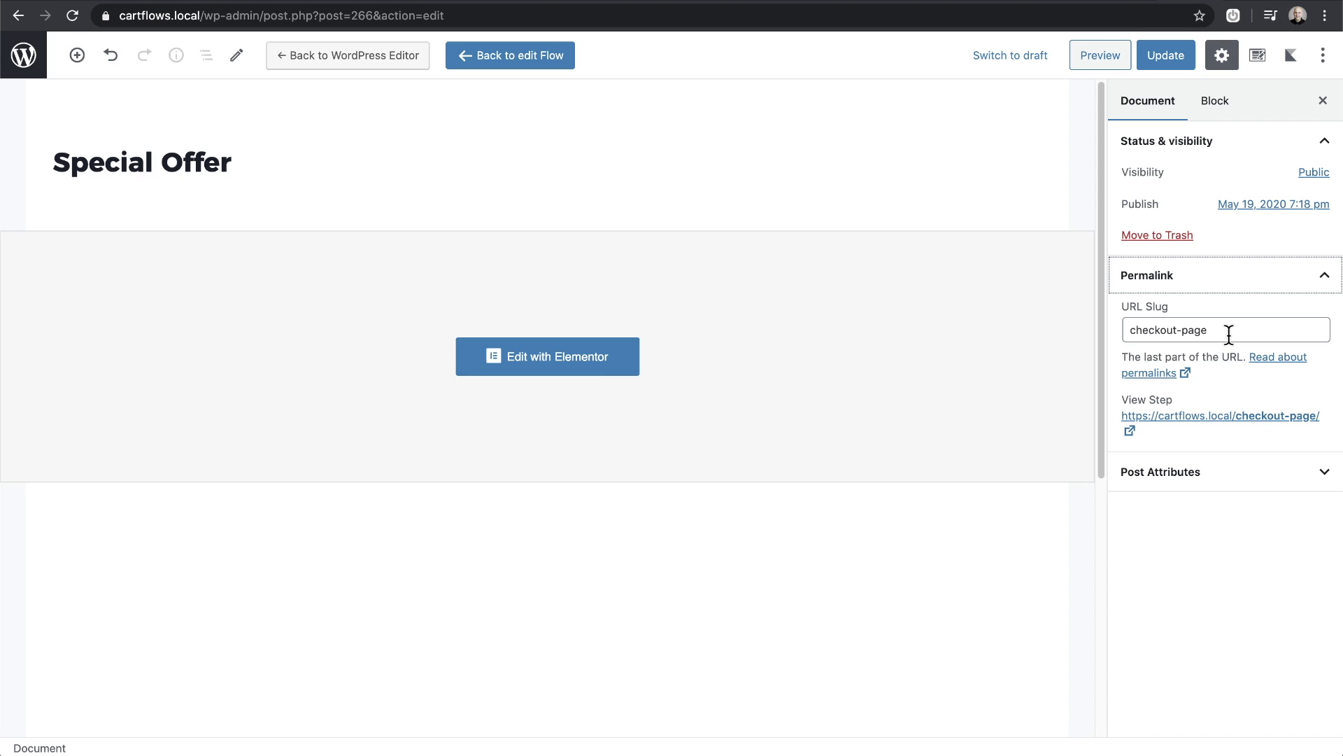
{"action": "left_click", "coordinate": [1229, 333]}
{"action": "key", "text": "super+a"}
{"action": "type", "text": "login-special-offer"}
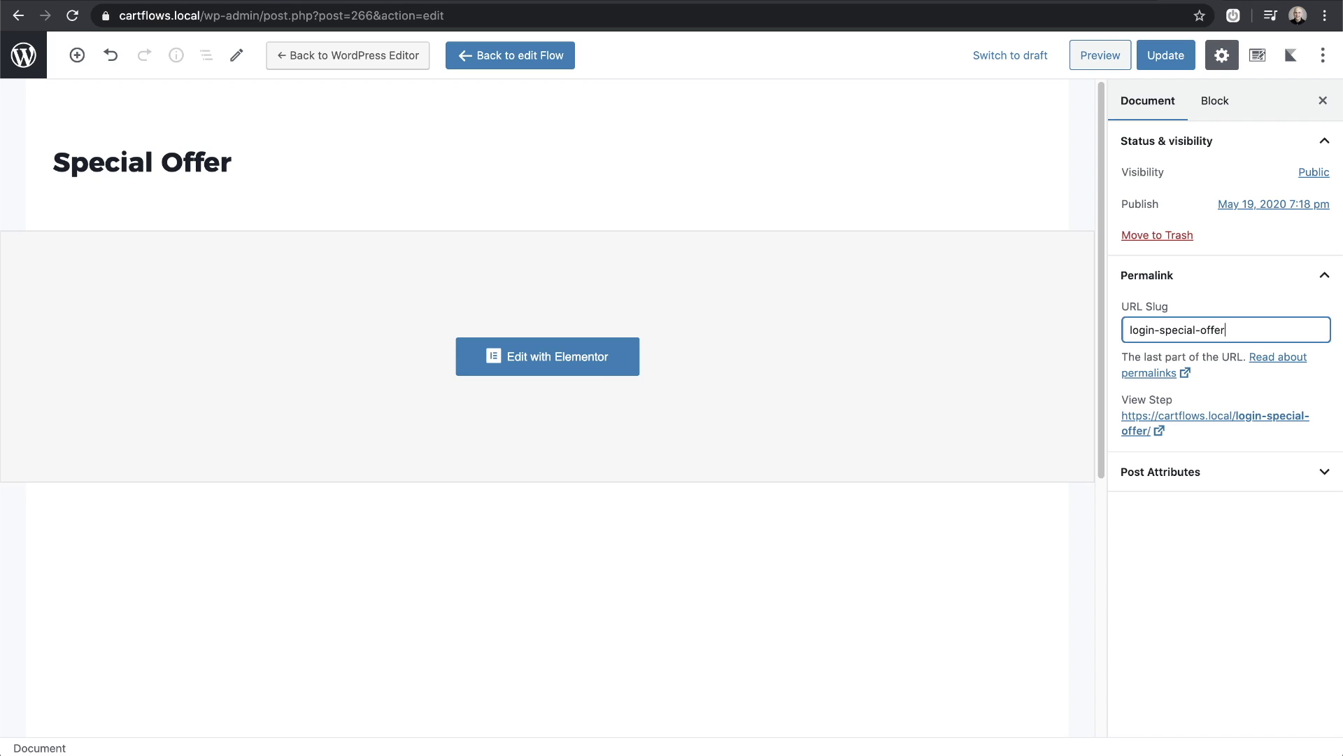
{"action": "left_click", "coordinate": [1183, 55]}
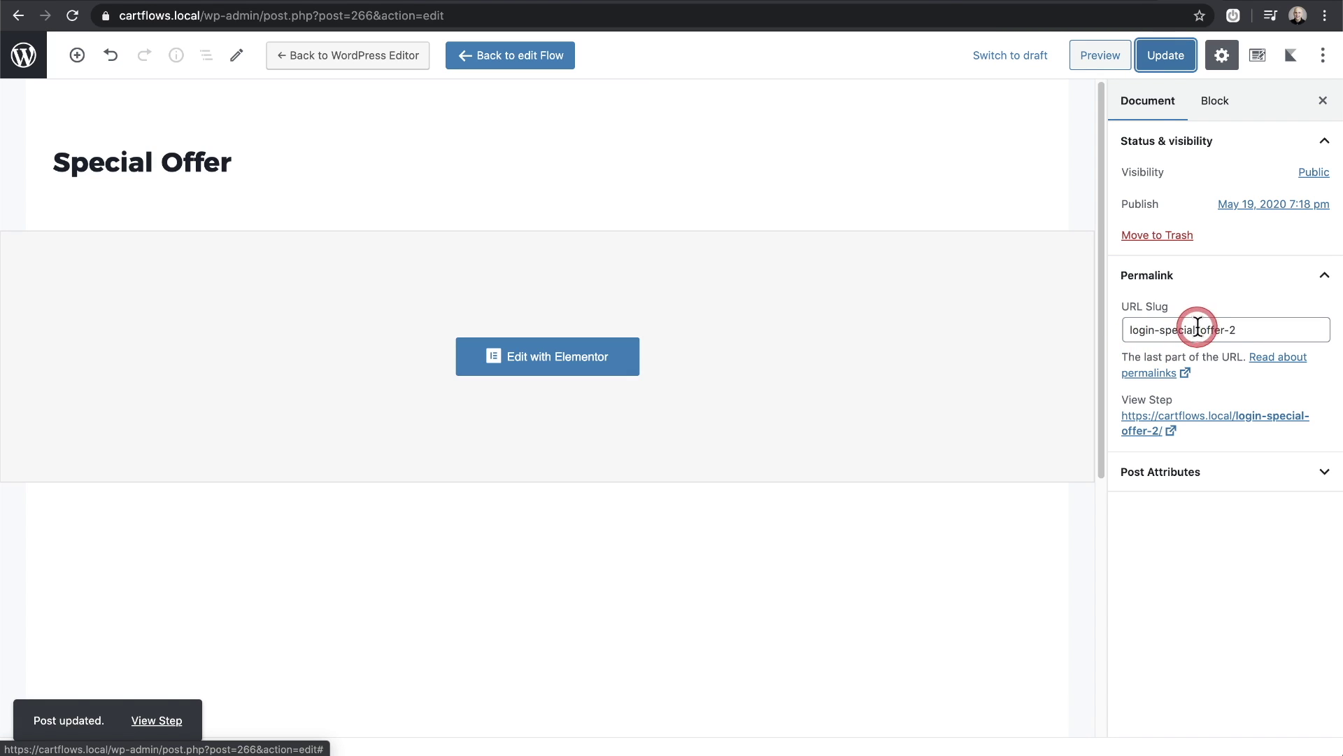
- Check that the saved slug became login-special-offer-2
{"action": "left_click_drag", "start_coordinate": [1250, 329], "coordinate": [1121, 329]}
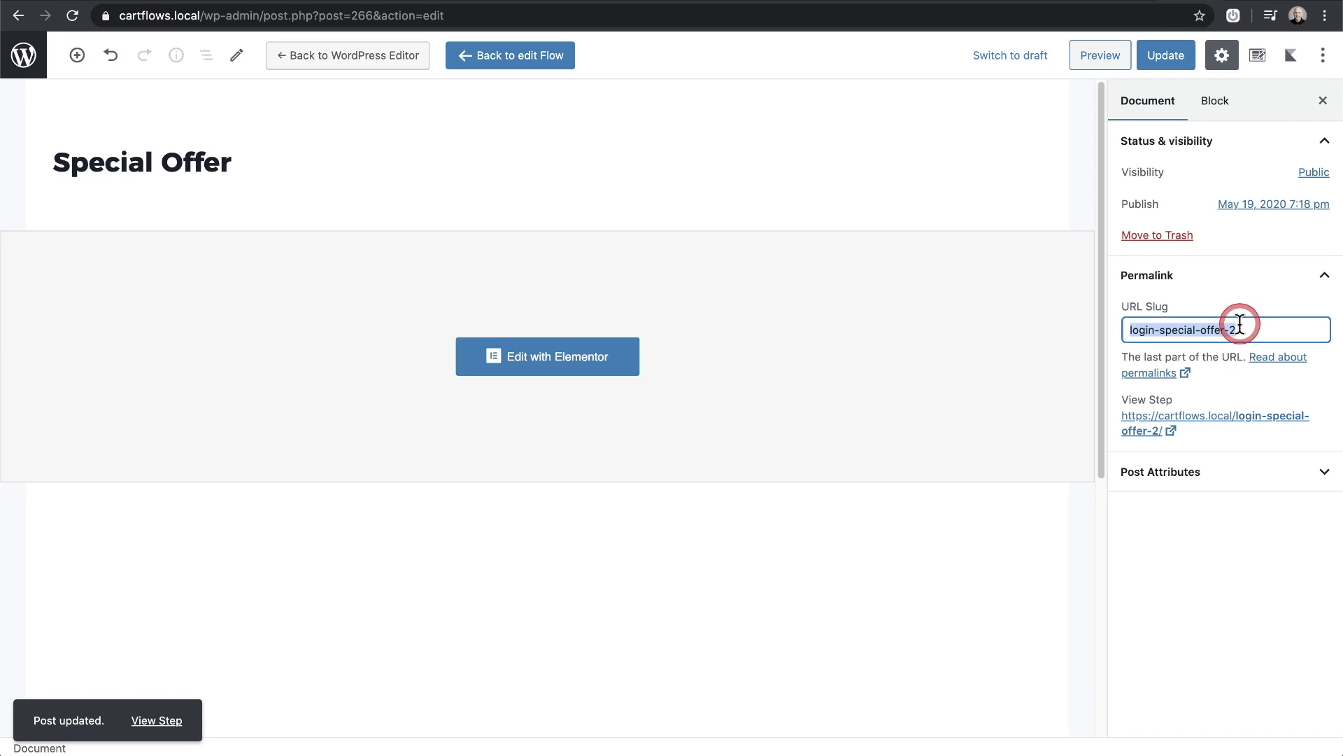
{"action": "left_click", "coordinate": [1239, 324]}
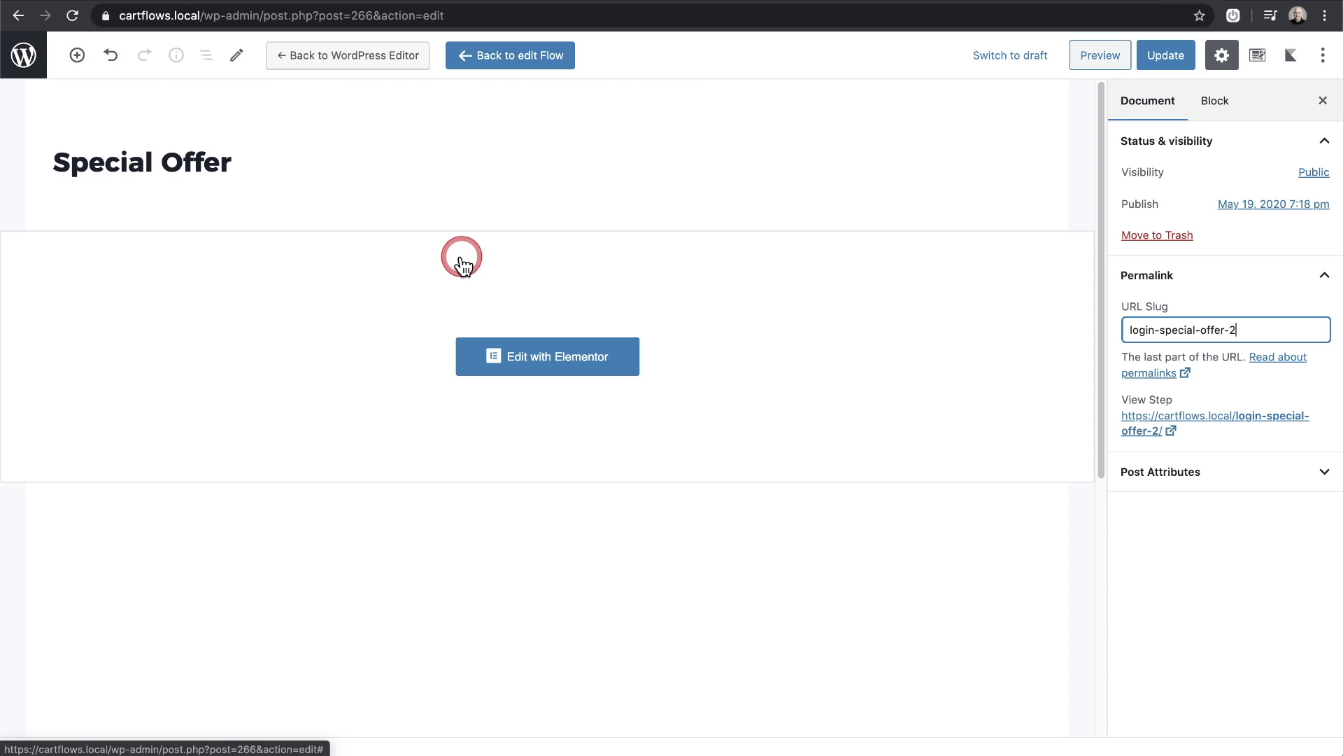
{"action": "left_click", "coordinate": [393, 231]}
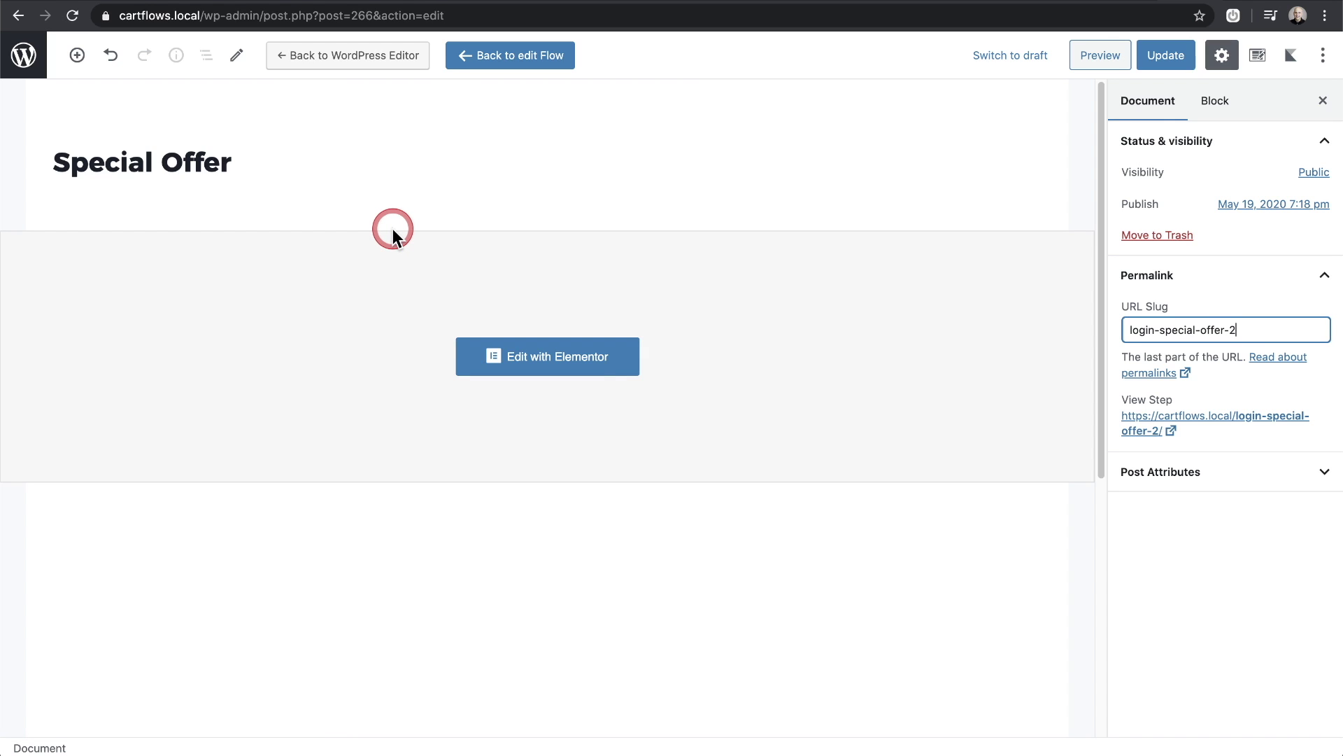
{"action": "left_click", "coordinate": [389, 224]}
- Open a blank Create Product form from Checkout Layout's Select Product section
{"action": "scroll", "coordinate": [386, 212], "scroll_direction": "down", "scroll_amount": 6}
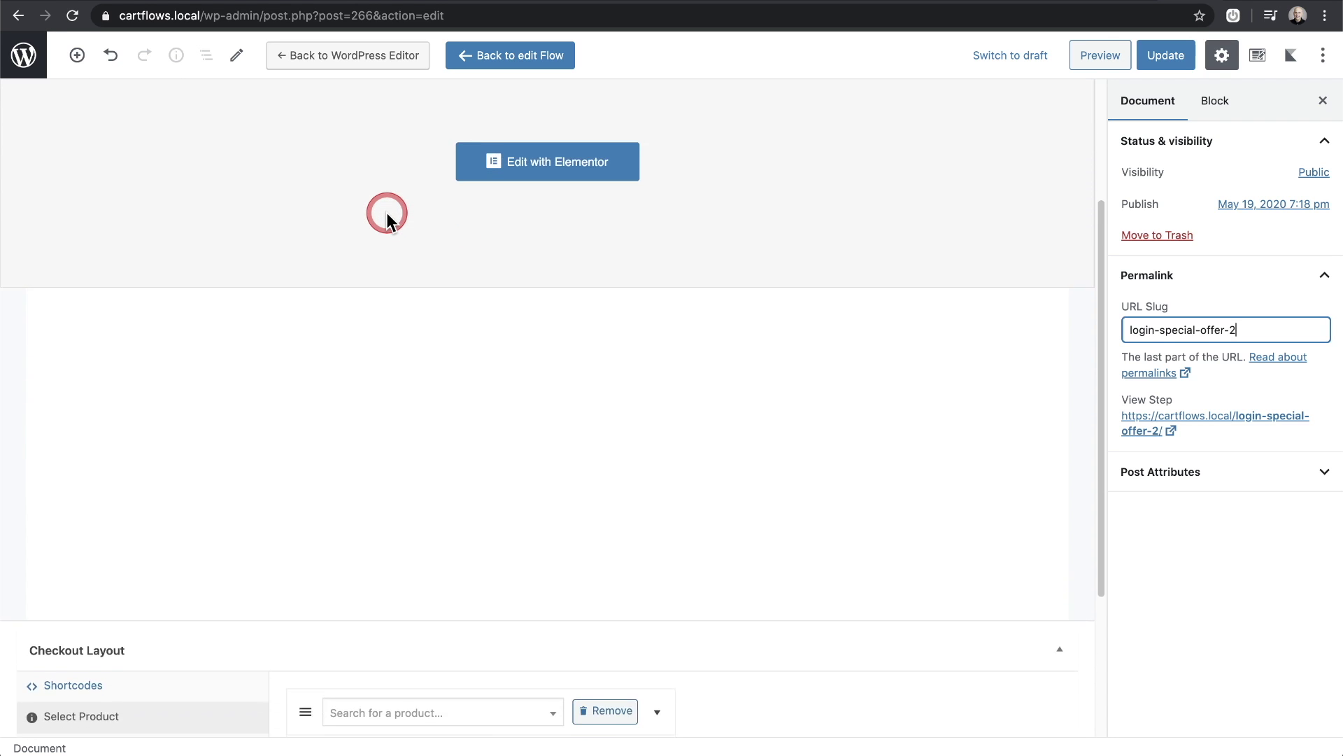
{"action": "left_click", "coordinate": [303, 355]}
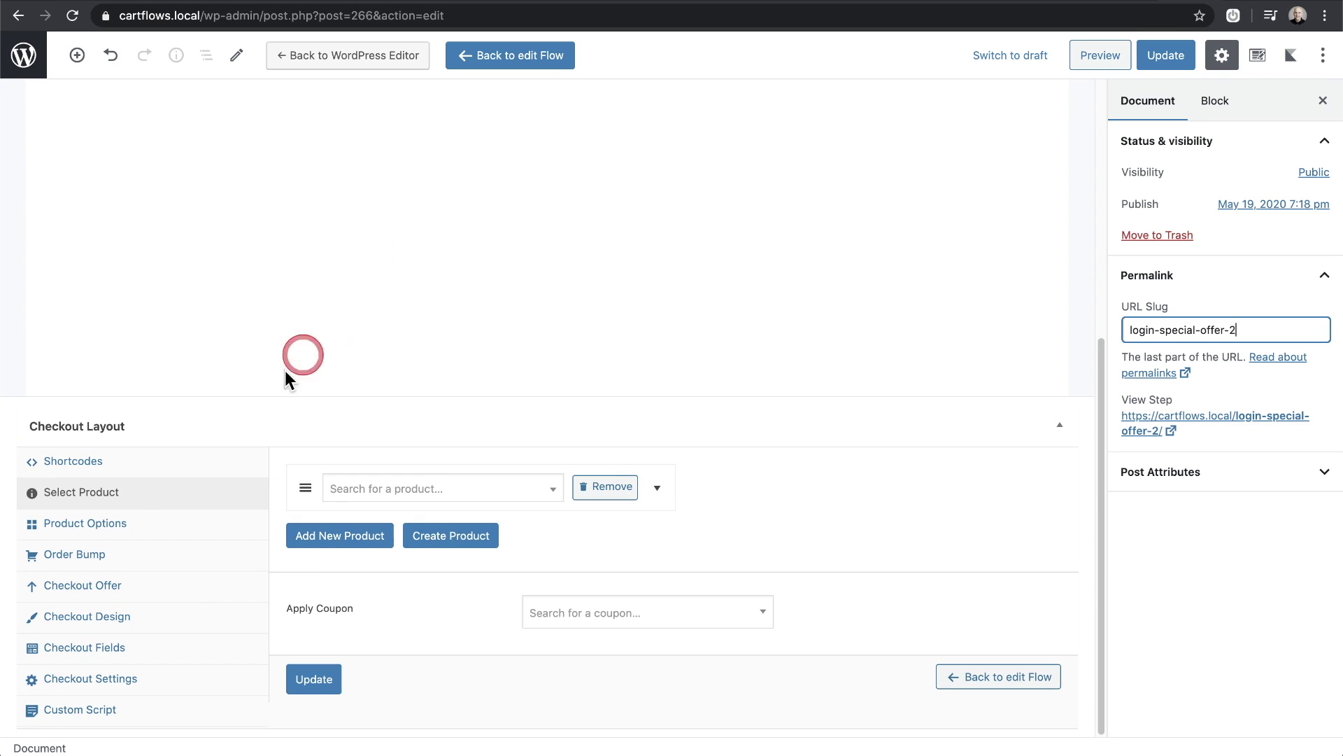
{"action": "left_click", "coordinate": [525, 497]}
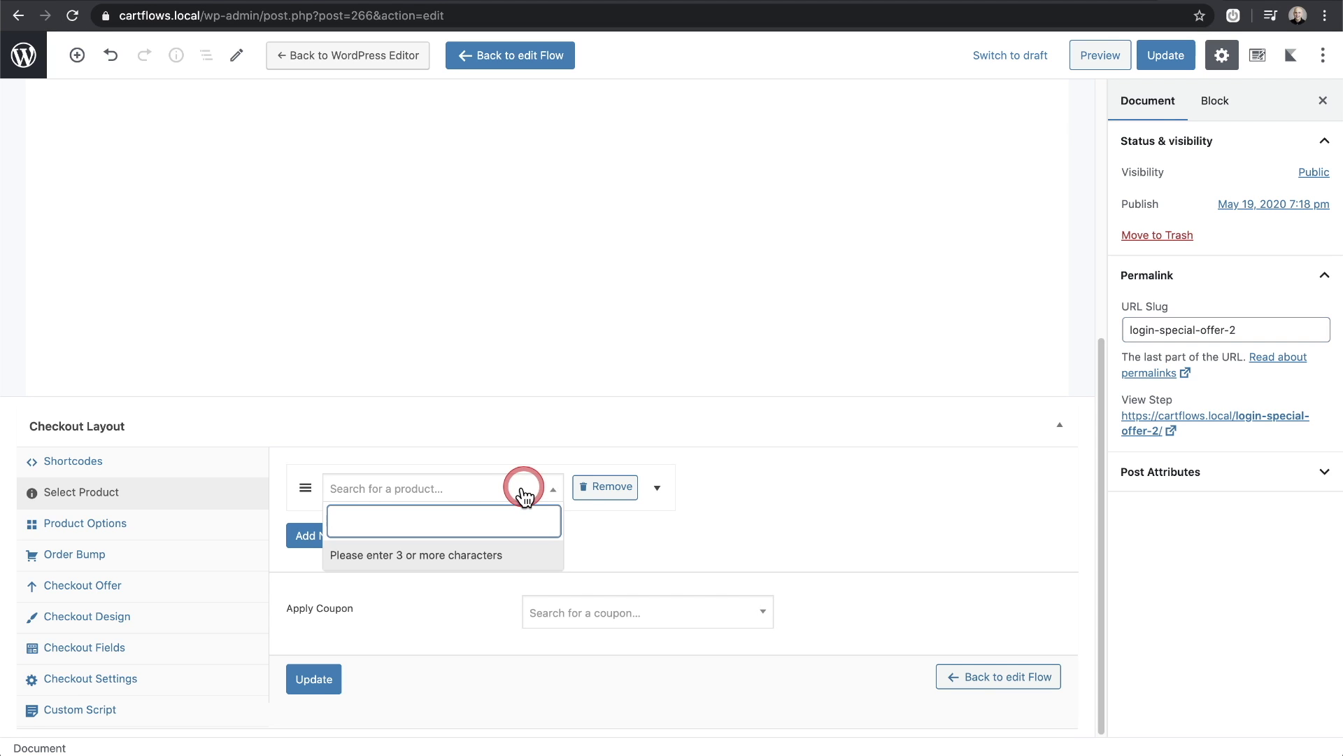
{"action": "left_click", "coordinate": [632, 564]}
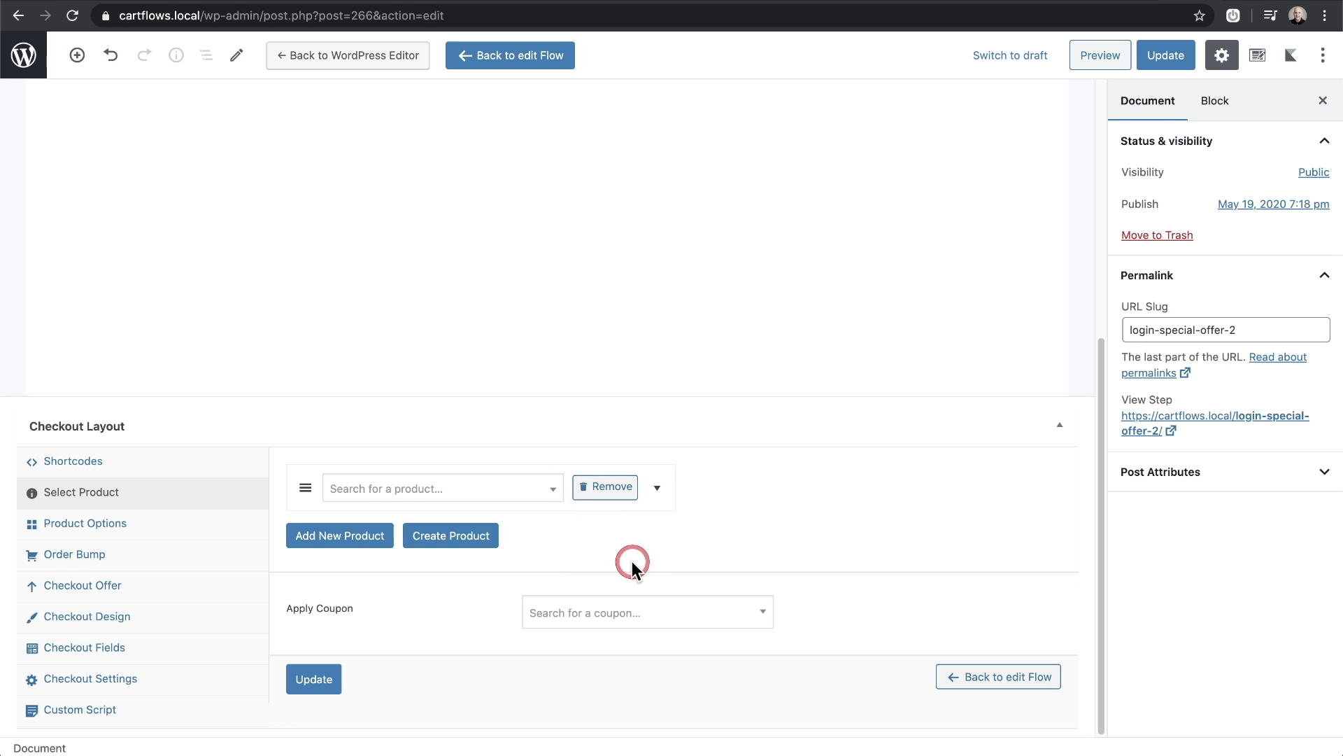
{"action": "left_click", "coordinate": [465, 541]}
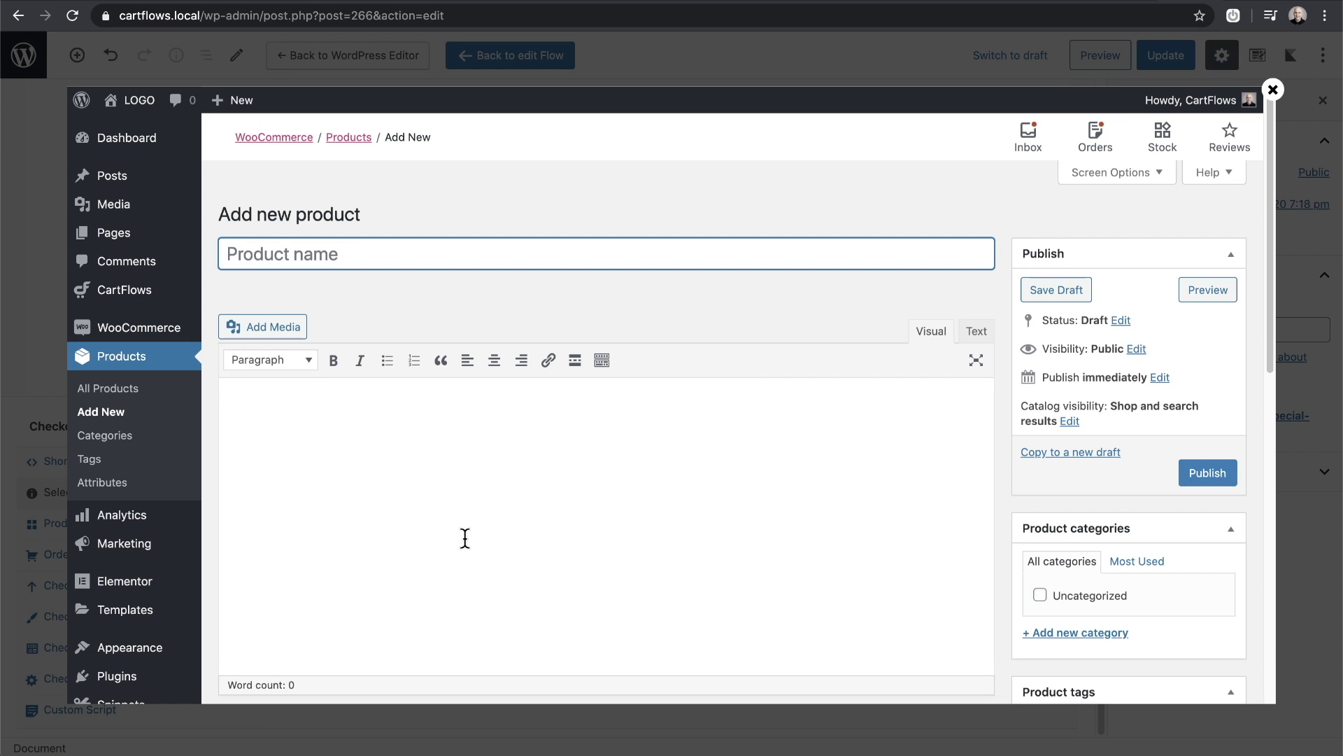
- Create the product 'Hair Growth For Men' with regular price 49.99 and publish it
{"action": "type", "text": "Hair Growth For Men"}
{"action": "left_click", "coordinate": [707, 424]}
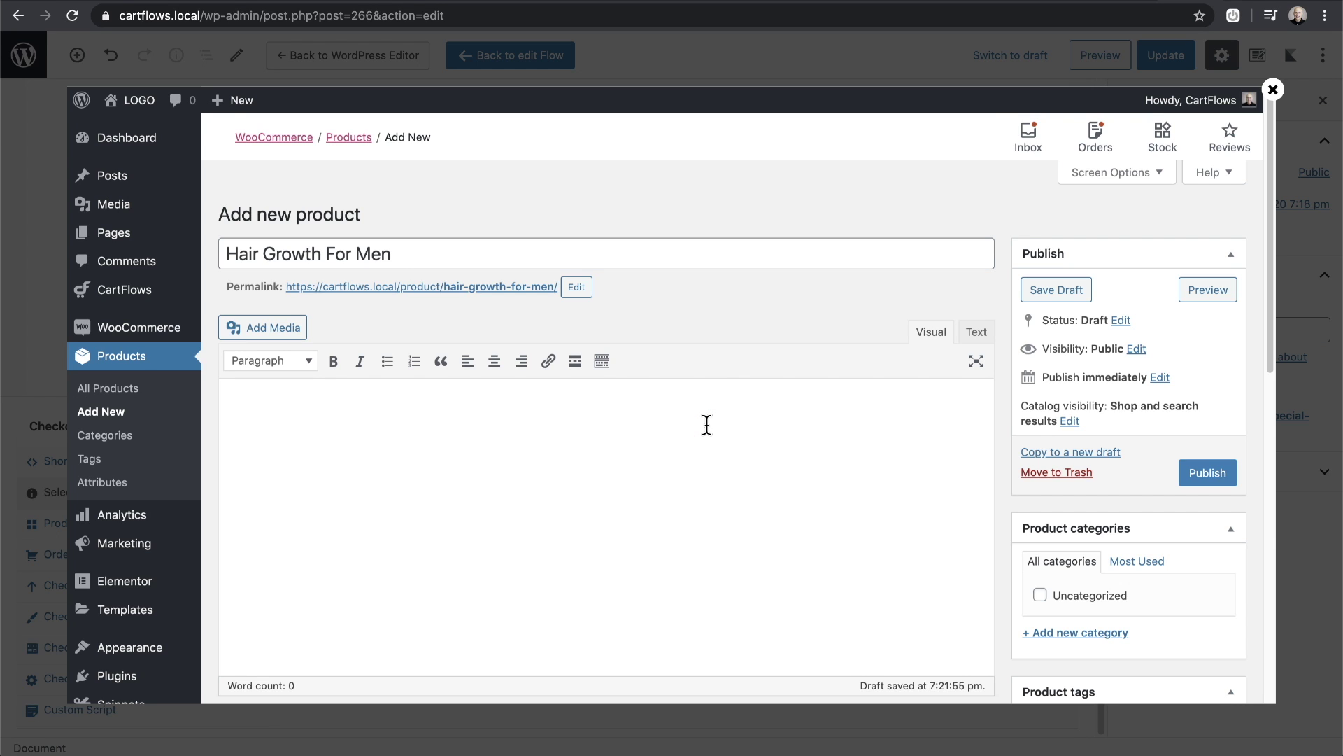
{"action": "scroll", "coordinate": [707, 425], "scroll_direction": "down", "scroll_amount": 5}
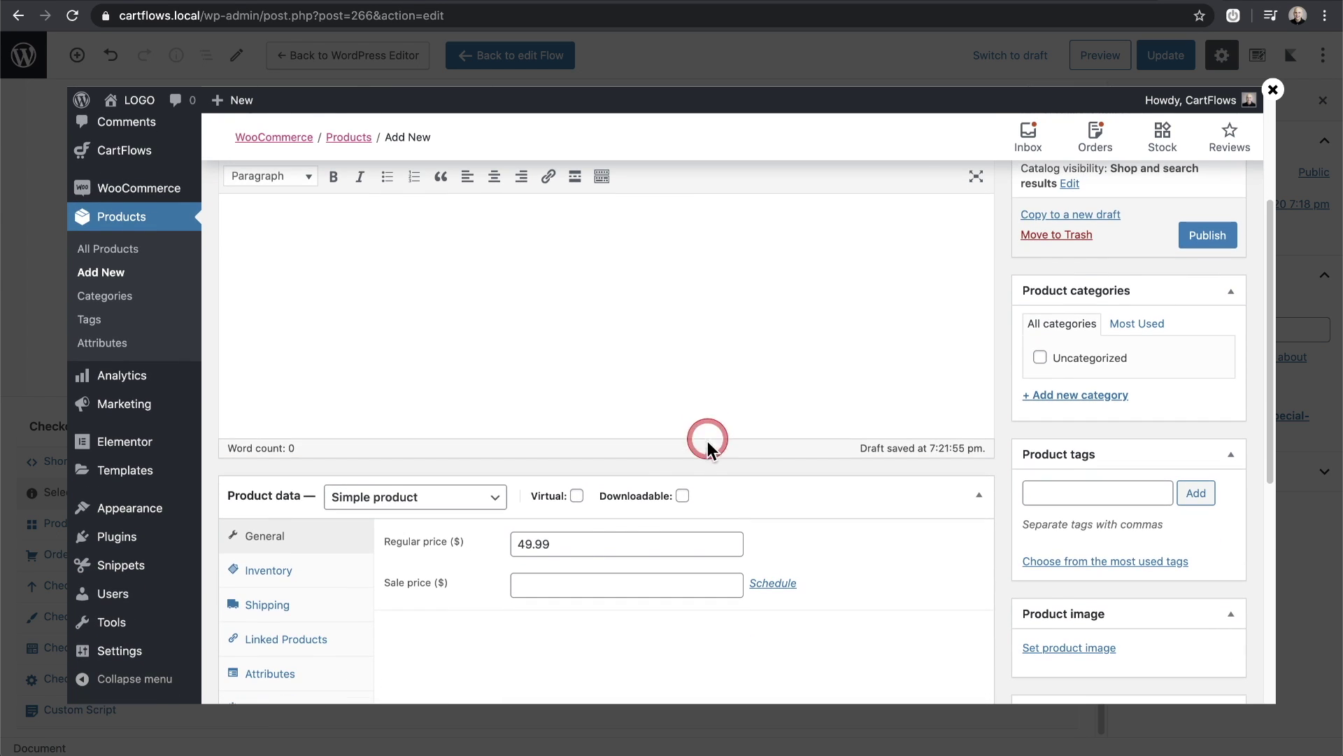
{"action": "left_click", "coordinate": [570, 546]}
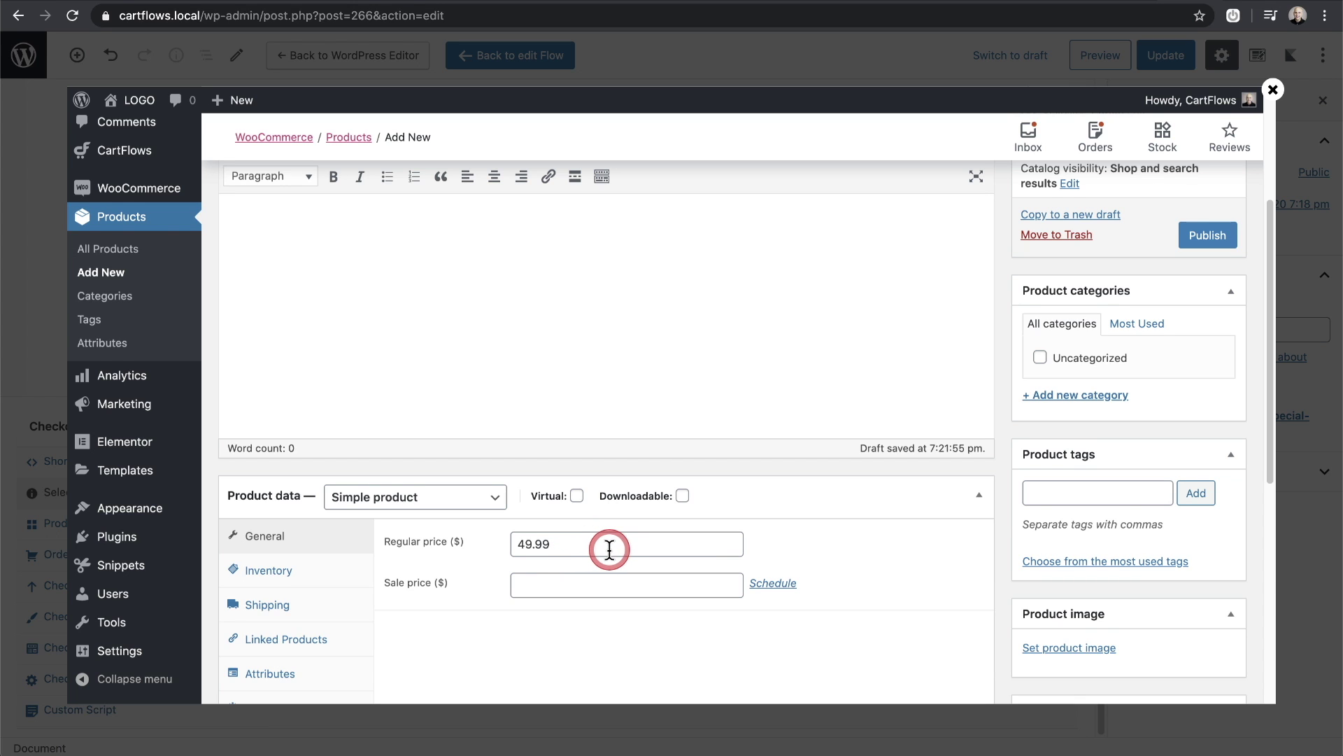
{"action": "scroll", "coordinate": [813, 489], "scroll_direction": "up", "scroll_amount": 3}
{"action": "left_click", "coordinate": [1223, 394]}
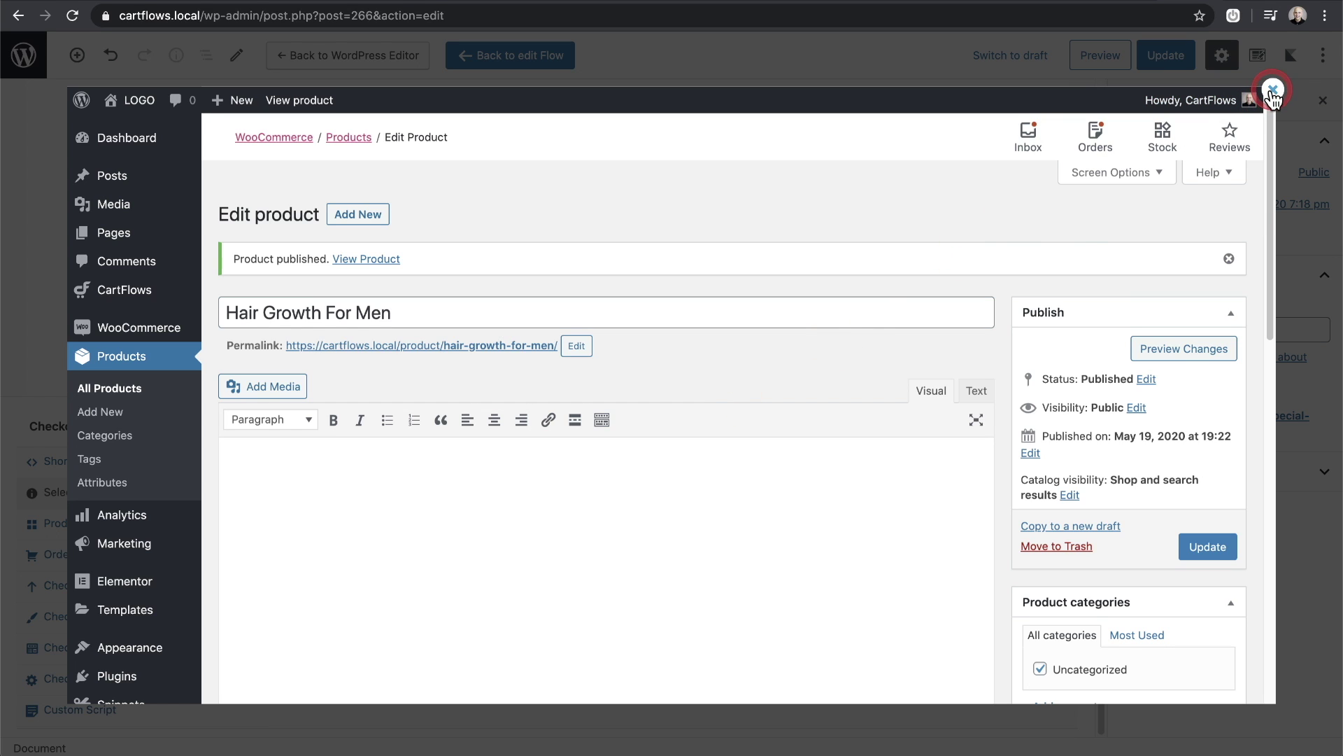
- Assign Hair Growth For Men as the checkout step's product and update the step
{"action": "left_click", "coordinate": [1272, 90]}
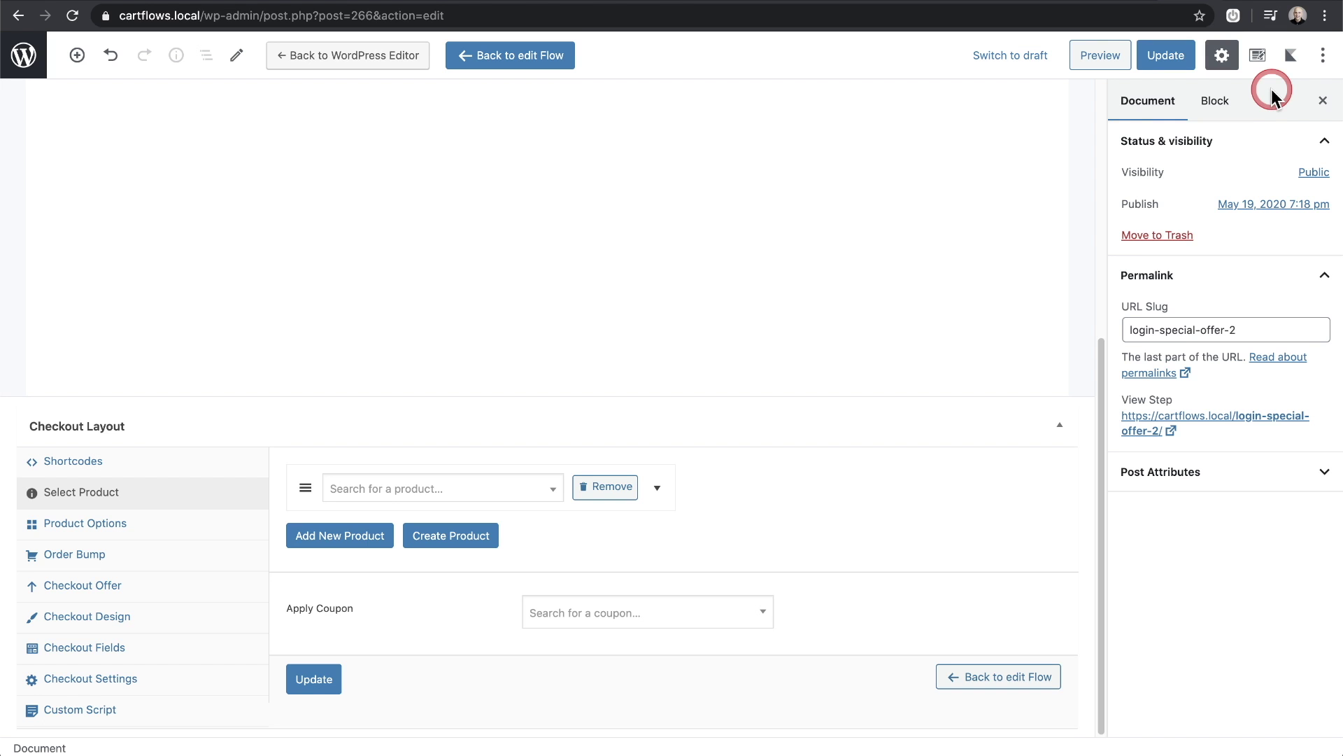
{"action": "left_click", "coordinate": [450, 490]}
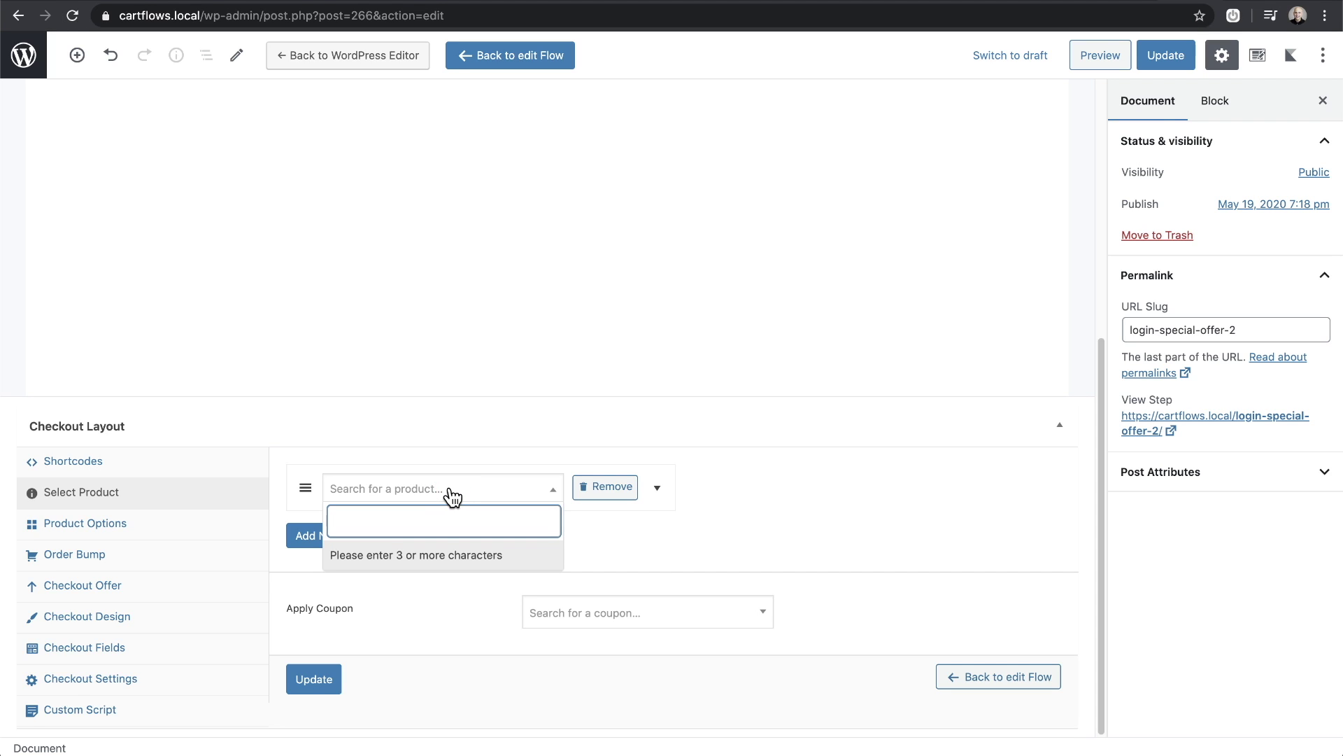
{"action": "type", "text": "hair"}
{"action": "left_click", "coordinate": [469, 560]}
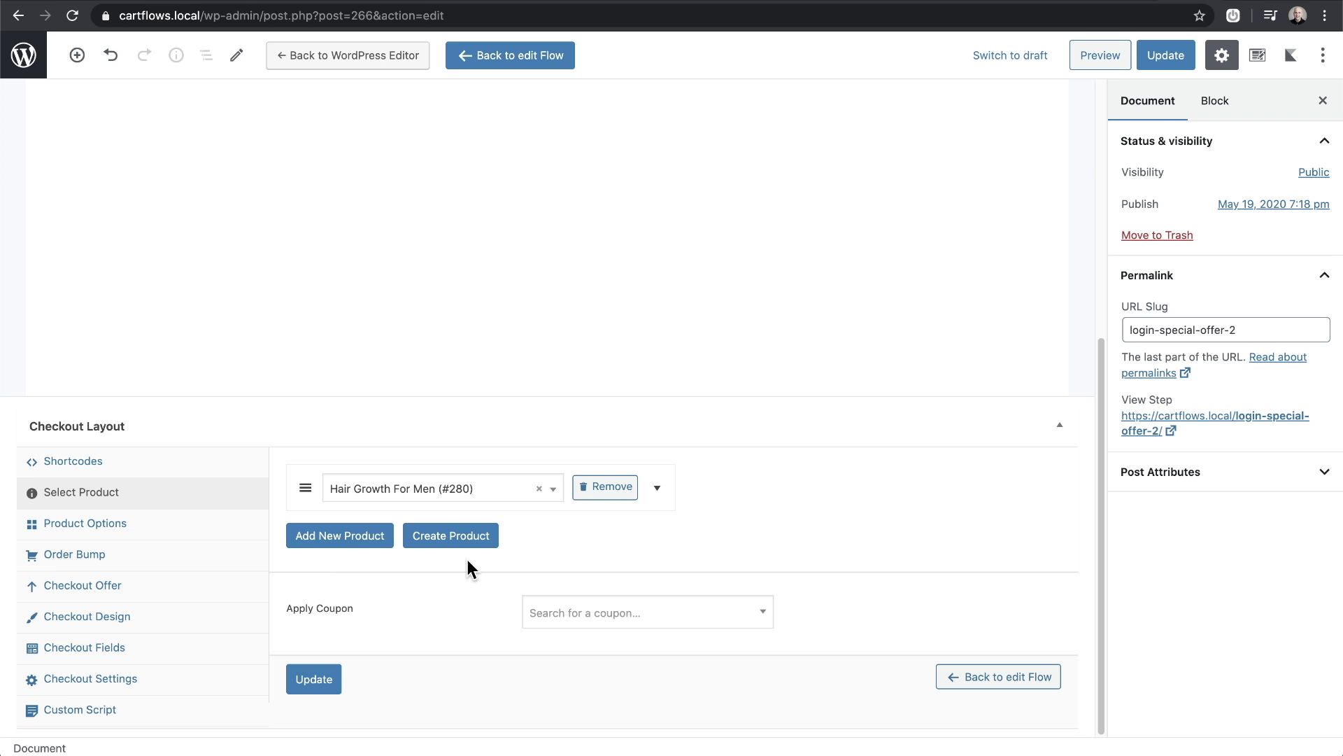
{"action": "left_click", "coordinate": [311, 682]}
- Open the Special Offer step's permalink page in a new tab
{"action": "scroll", "coordinate": [384, 432], "scroll_direction": "up", "scroll_amount": 10}
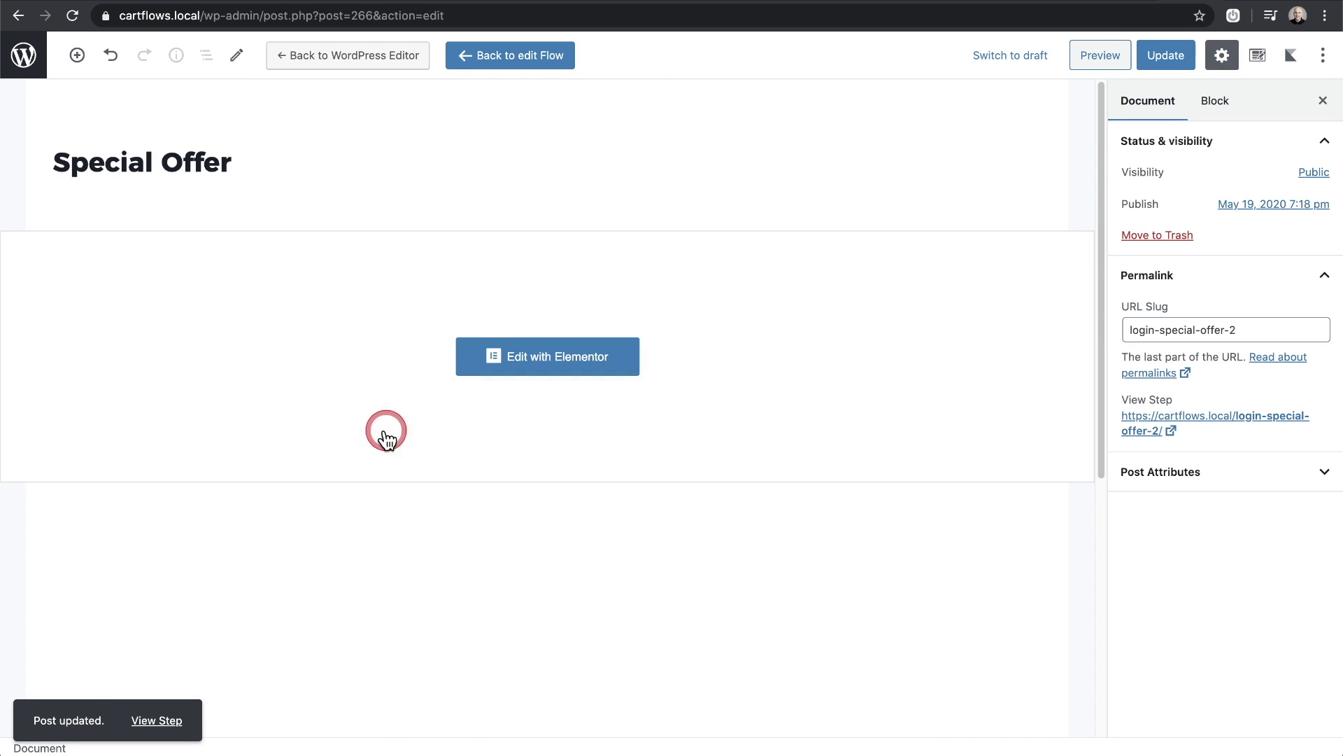
{"action": "left_click", "coordinate": [205, 165]}
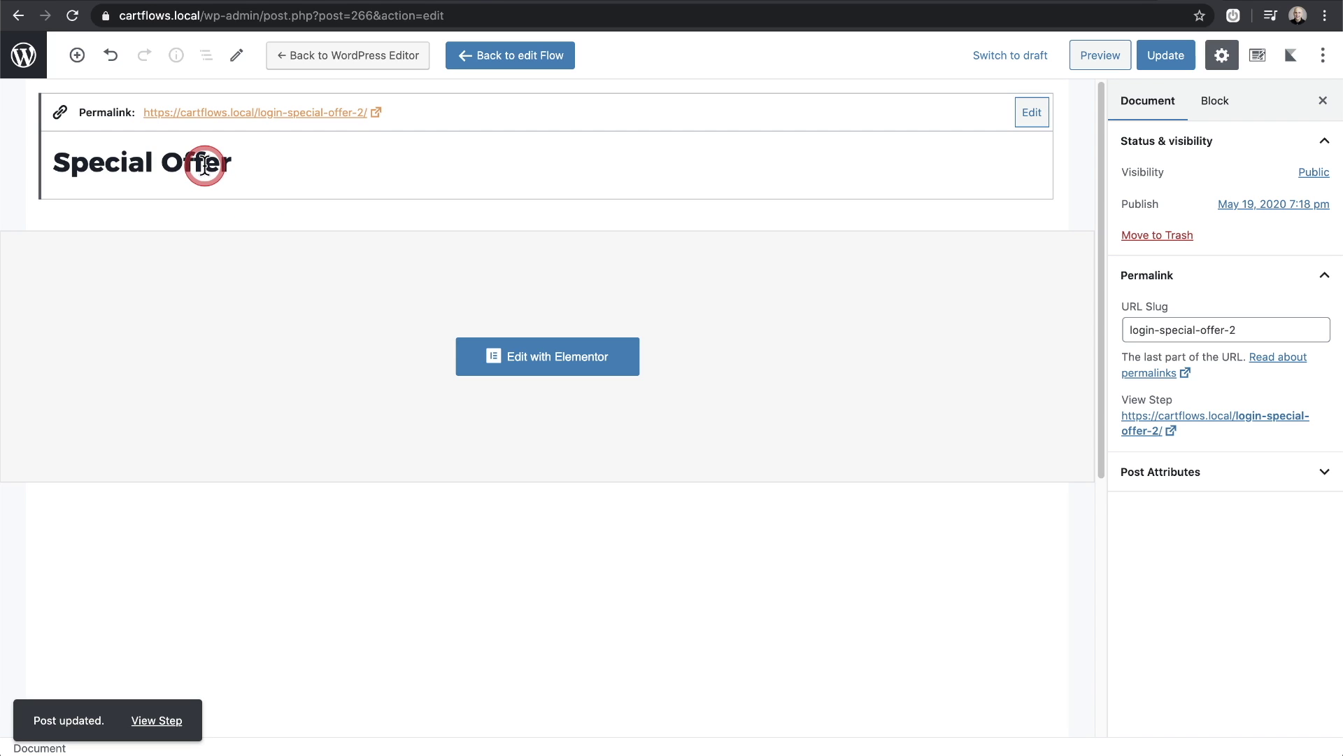
{"action": "left_click", "coordinate": [214, 116]}
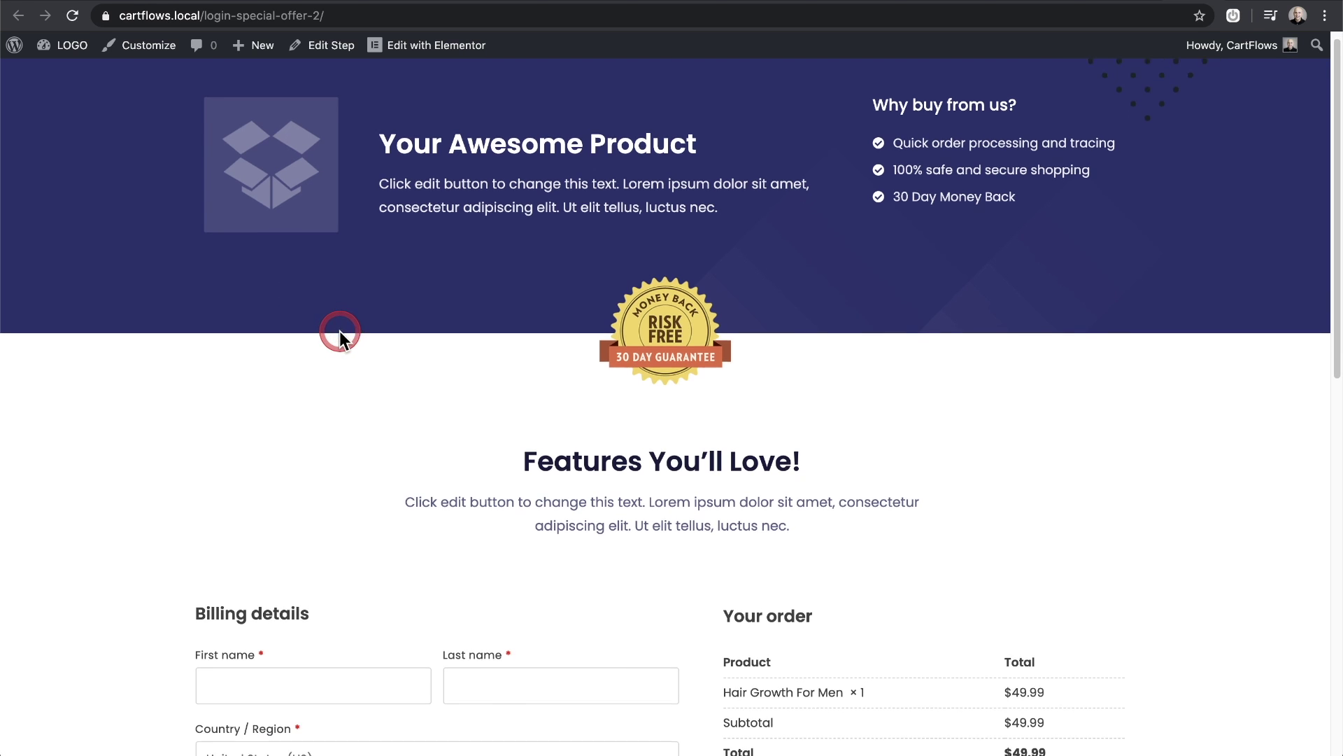
- Confirm the Your order table lists Hair Growth For Men, then edit the page with Elementor
{"action": "scroll", "coordinate": [339, 331], "scroll_direction": "down", "scroll_amount": 5}
{"action": "left_click_drag", "start_coordinate": [723, 294], "coordinate": [898, 296]}
{"action": "scroll", "coordinate": [902, 293], "scroll_direction": "up", "scroll_amount": 5}
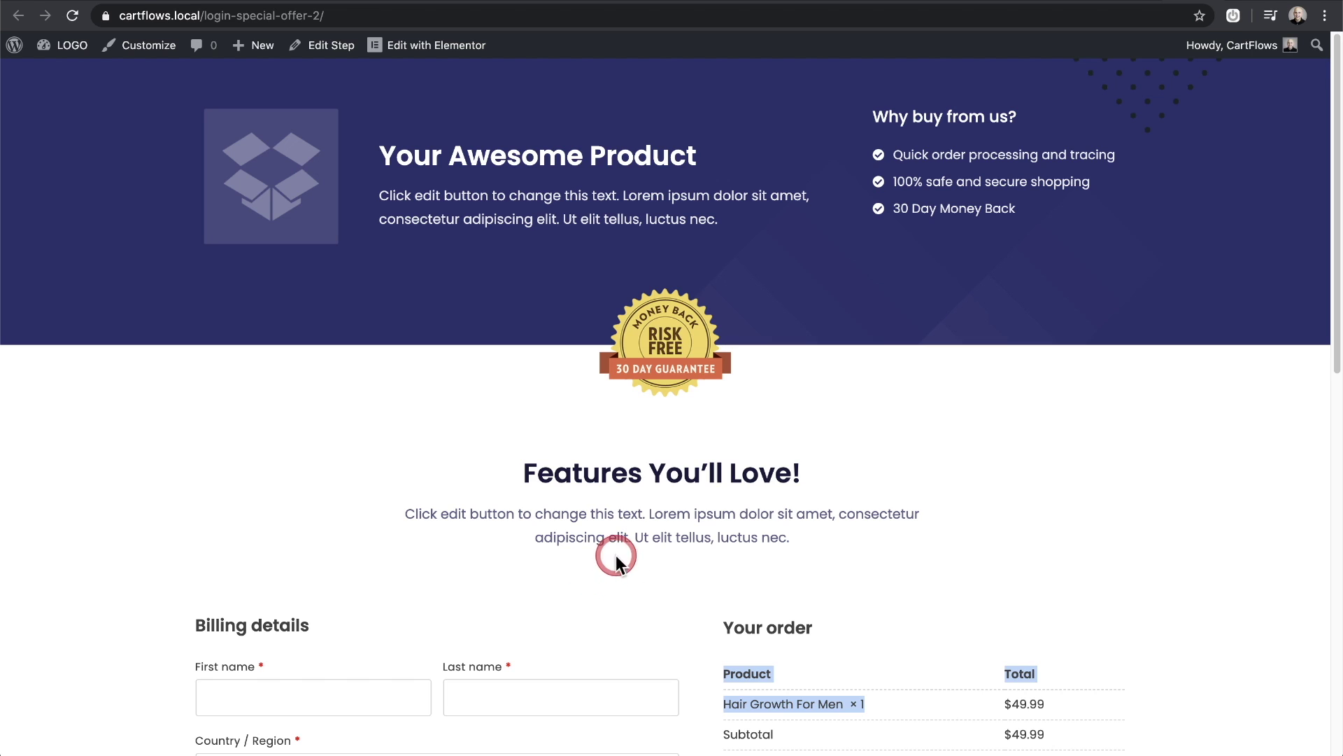
{"action": "left_click", "coordinate": [640, 560]}
{"action": "scroll", "coordinate": [634, 579], "scroll_direction": "down", "scroll_amount": 4}
{"action": "scroll", "coordinate": [633, 580], "scroll_direction": "up", "scroll_amount": 4}
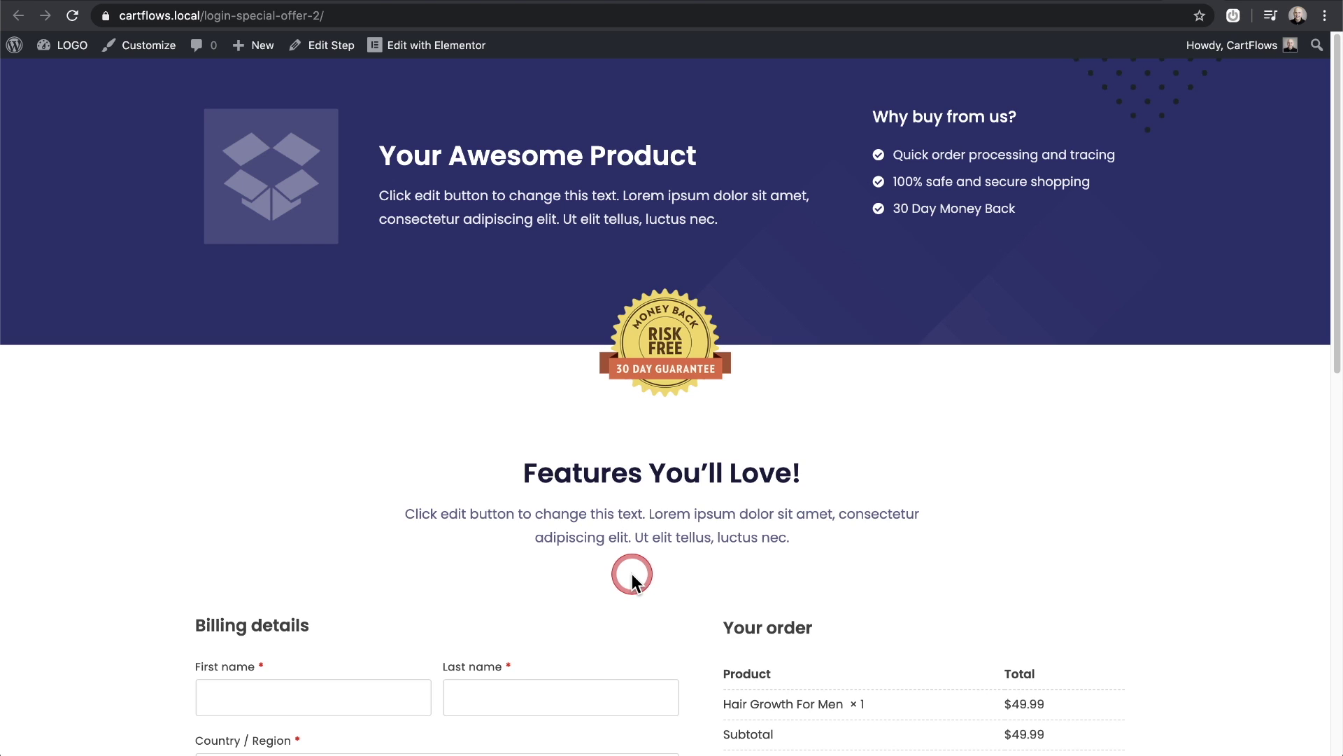
{"action": "left_click", "coordinate": [425, 46]}
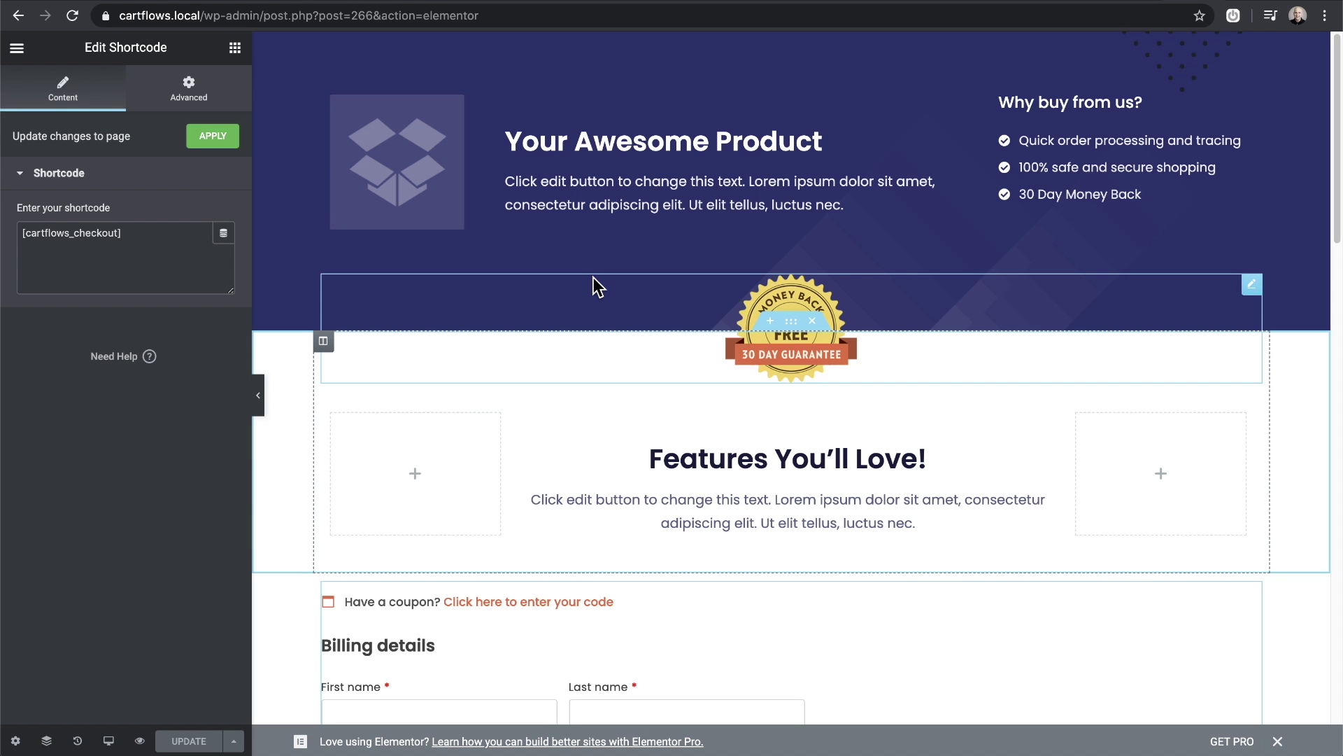
- Open the icon box settings, then switch to the /login-special-offer/ Welcome Back page tab
{"action": "left_click", "coordinate": [632, 175]}
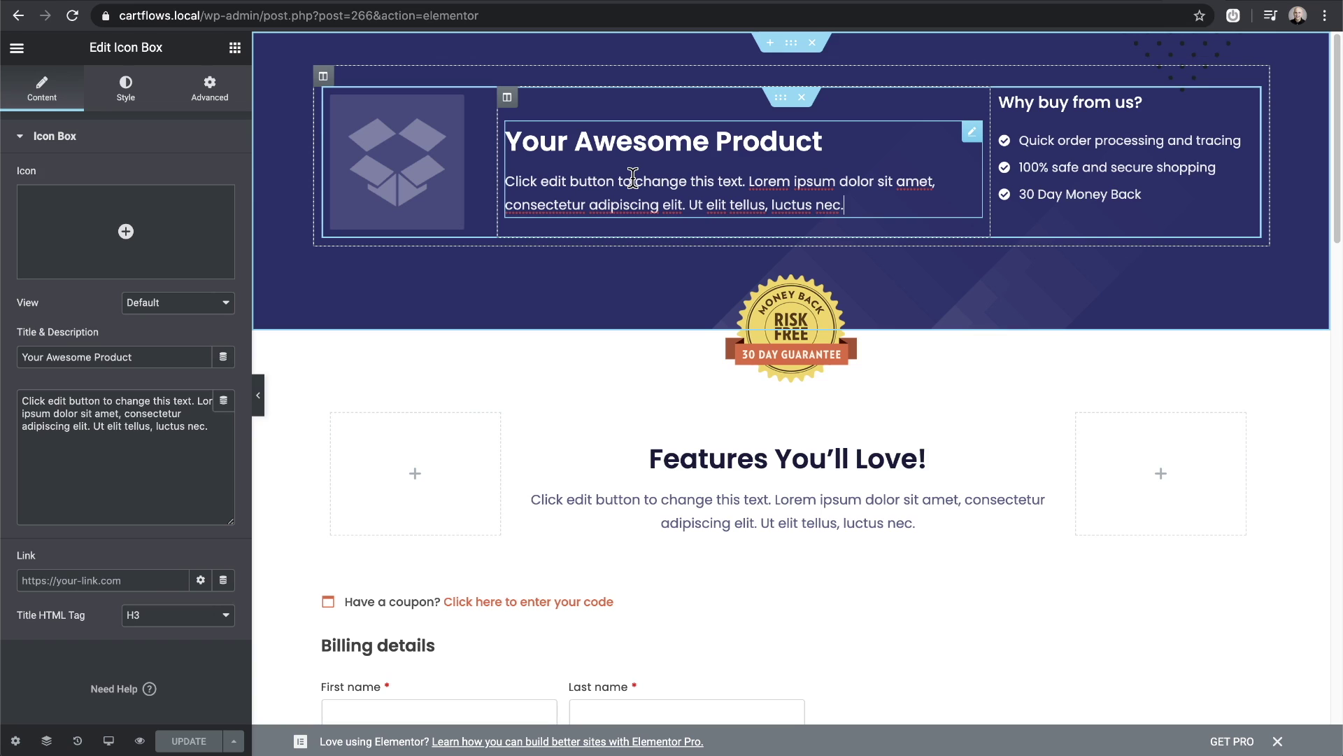
{"action": "left_click", "coordinate": [1045, 286]}
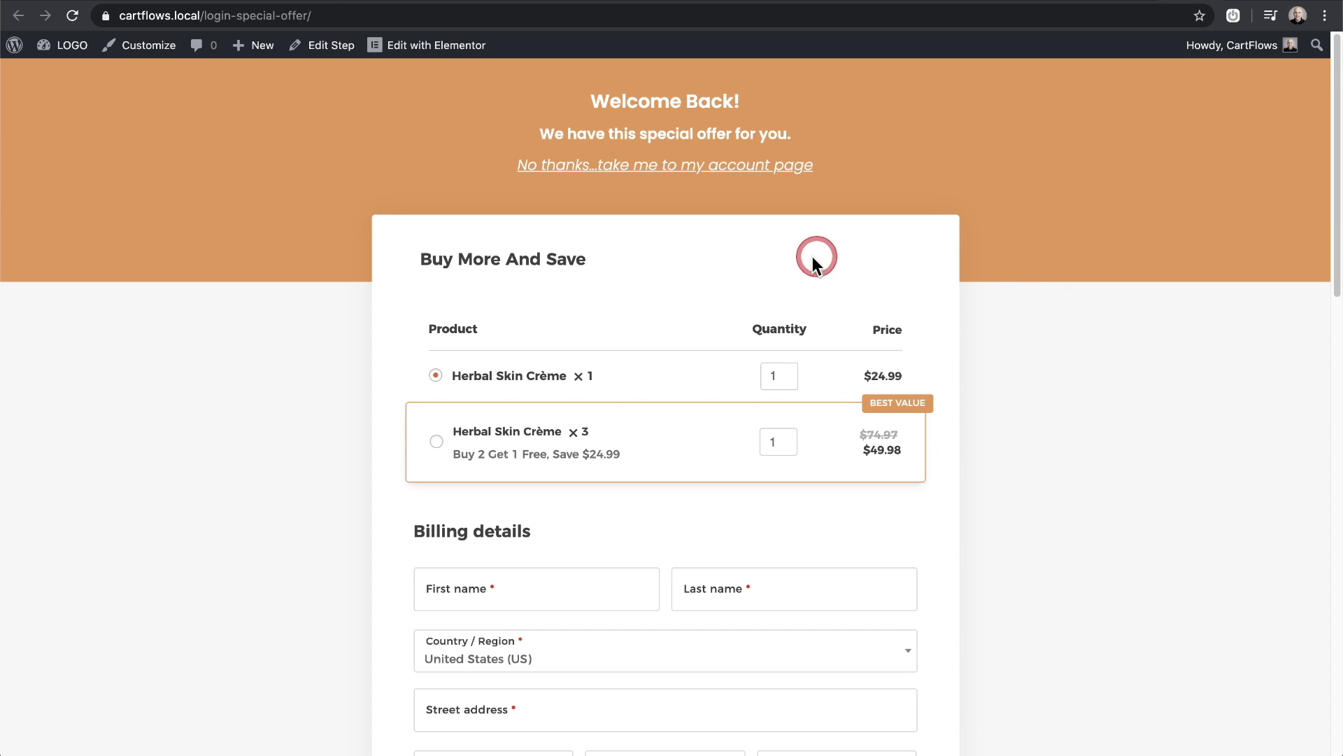
- Select the /login-special-offer path in the address bar and return to the wp-admin Dashboard
{"action": "left_click", "coordinate": [212, 15]}
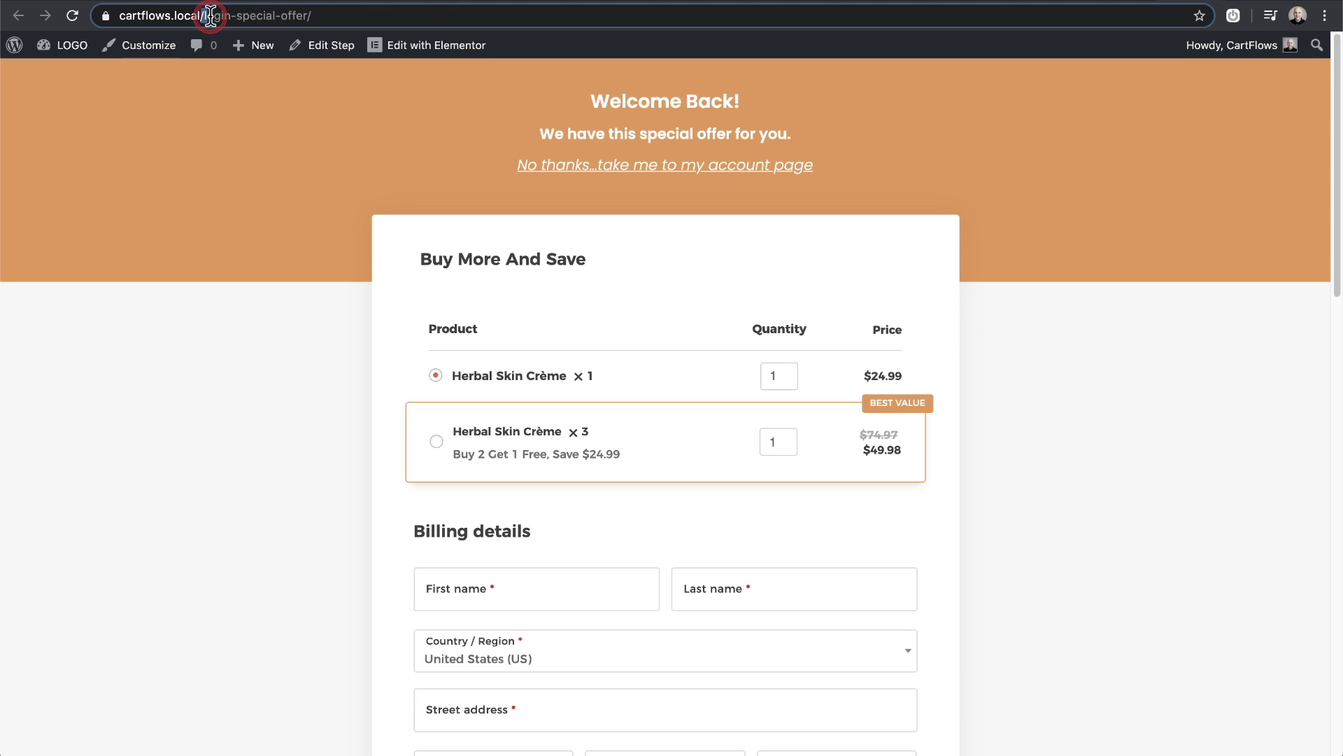
{"action": "left_click_drag", "start_coordinate": [211, 16], "coordinate": [308, 18]}
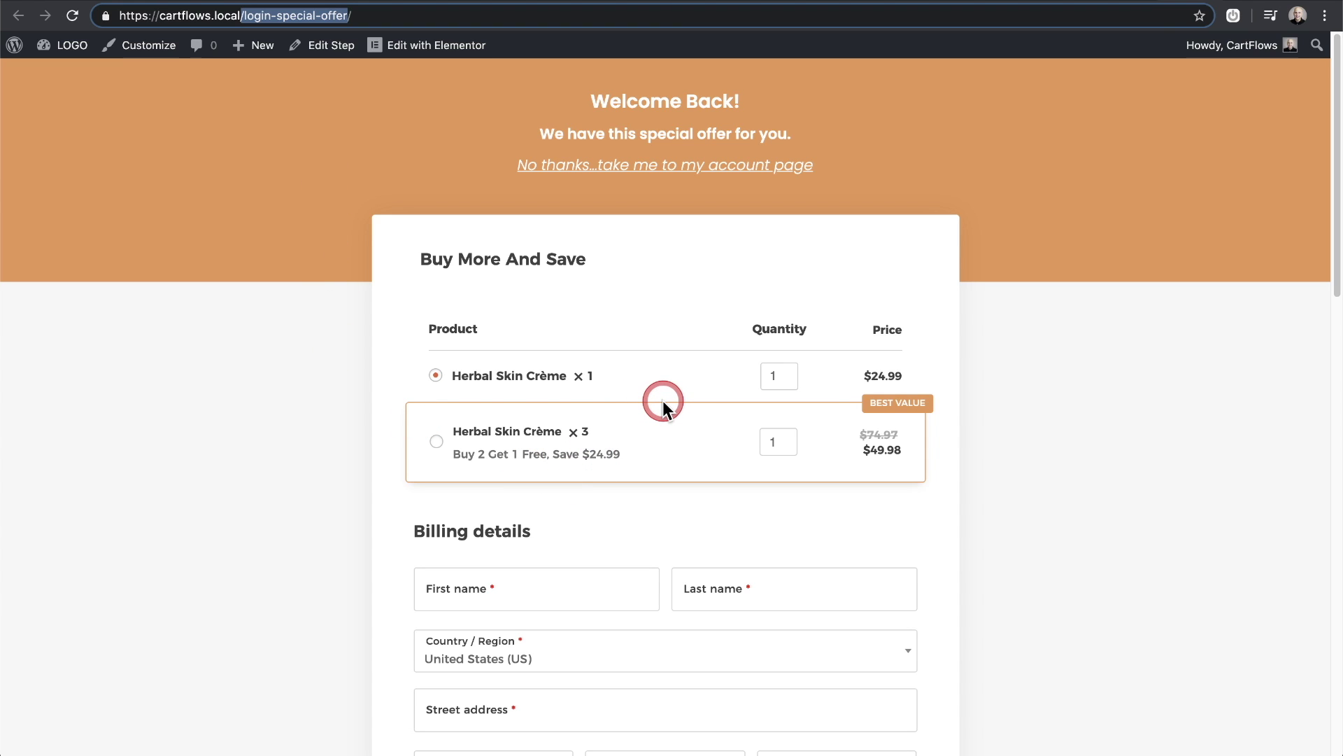
{"action": "scroll", "coordinate": [663, 406], "scroll_direction": "down", "scroll_amount": 1}
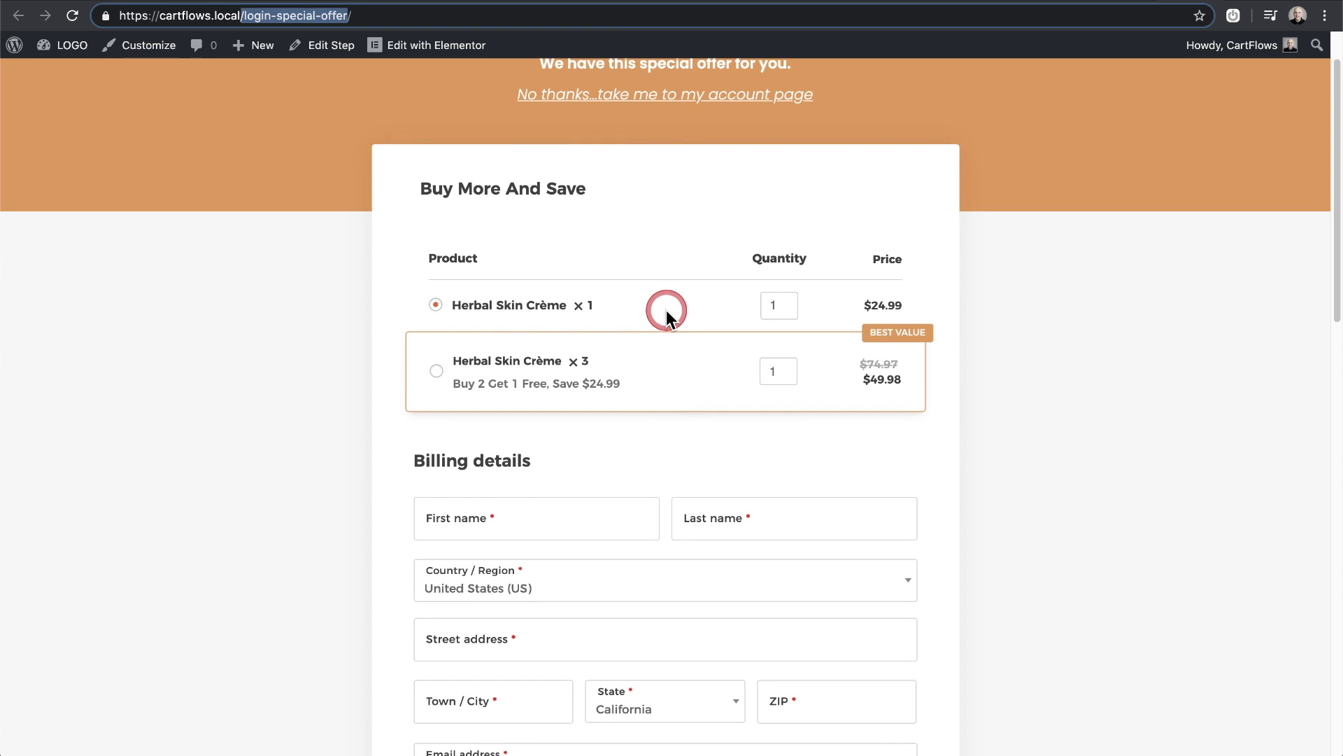
{"action": "scroll", "coordinate": [823, 255], "scroll_direction": "up", "scroll_amount": 1}
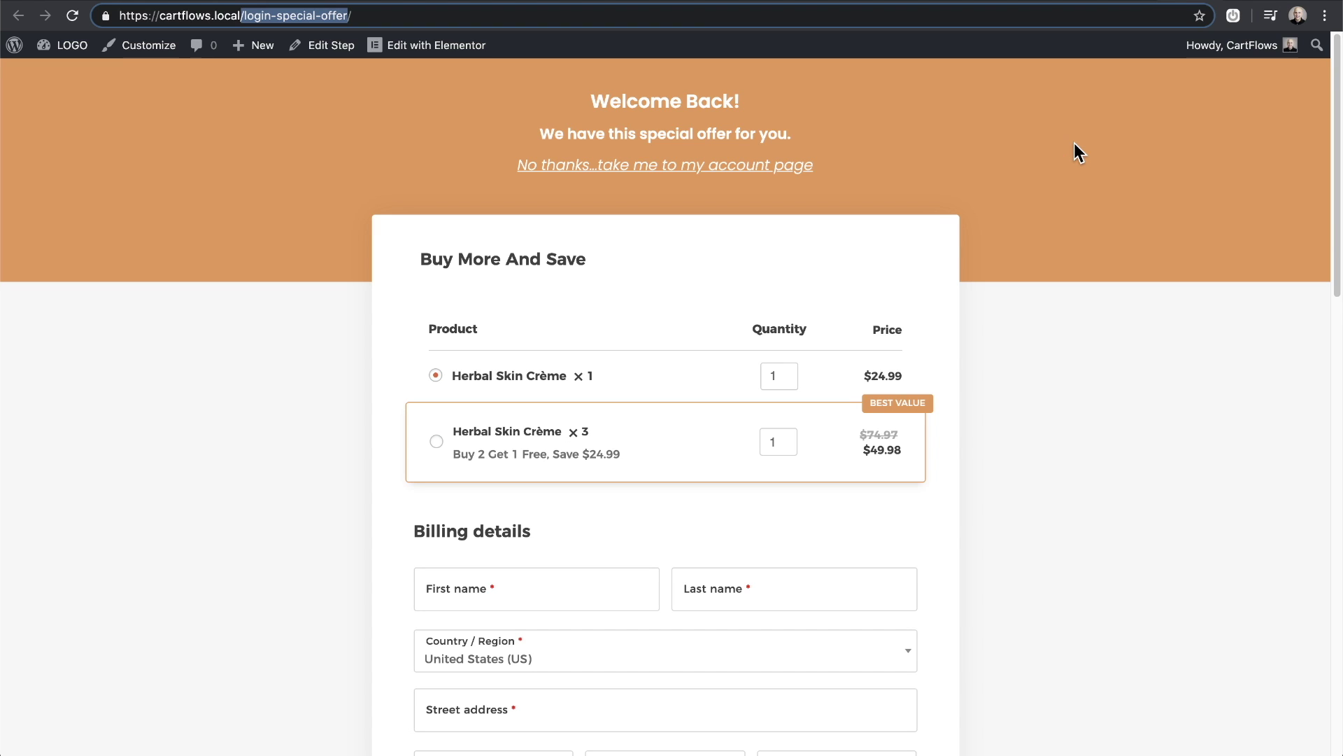
{"action": "left_click", "coordinate": [309, 129]}
- Open the Login Funnels snippet from the All Snippets list
{"action": "left_click", "coordinate": [504, 357]}
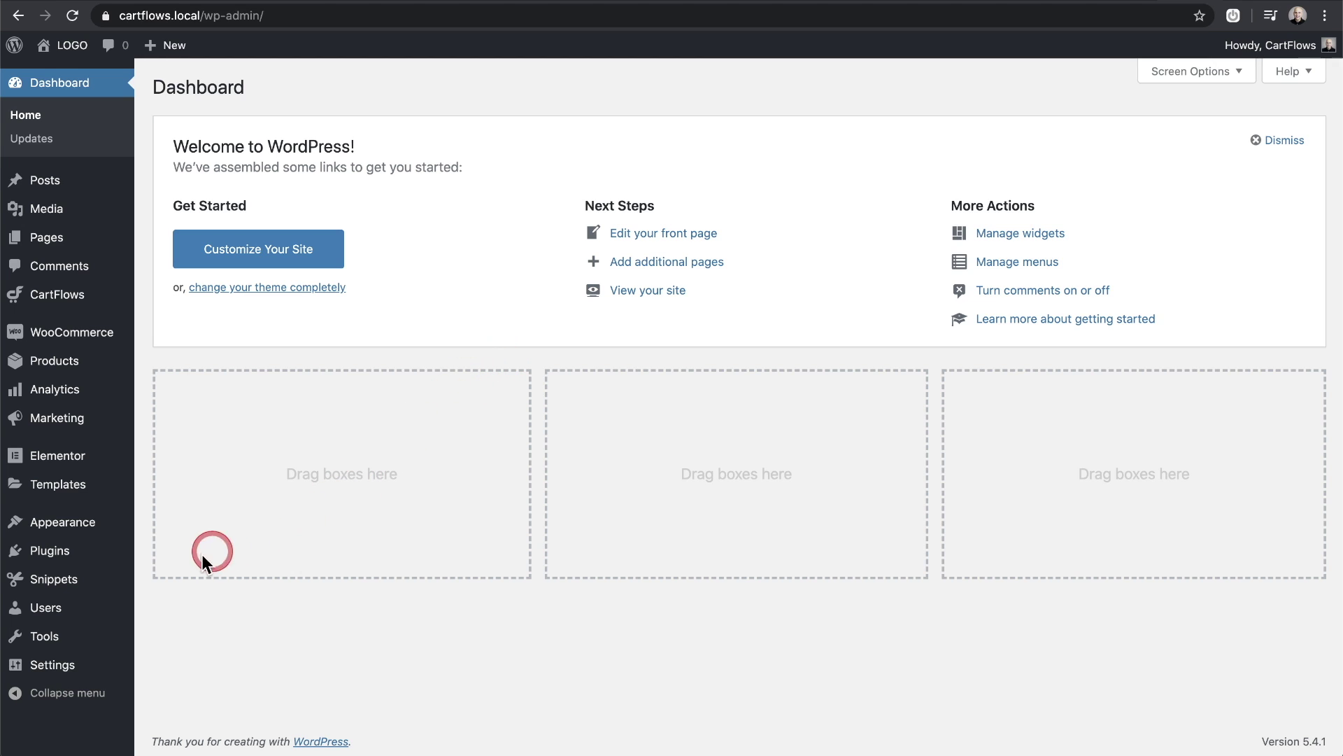
{"action": "left_click", "coordinate": [98, 585]}
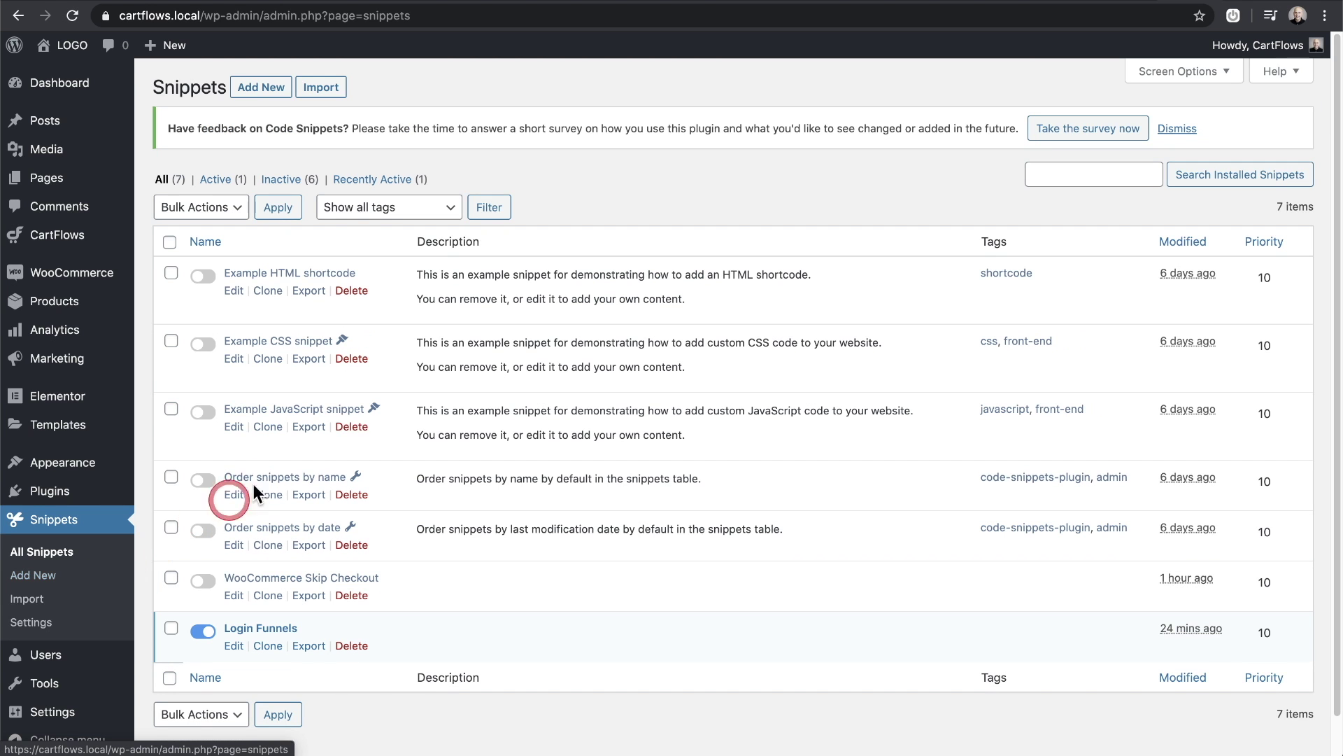
{"action": "scroll", "coordinate": [391, 430], "scroll_direction": "down", "scroll_amount": 2}
{"action": "left_click", "coordinate": [280, 586]}
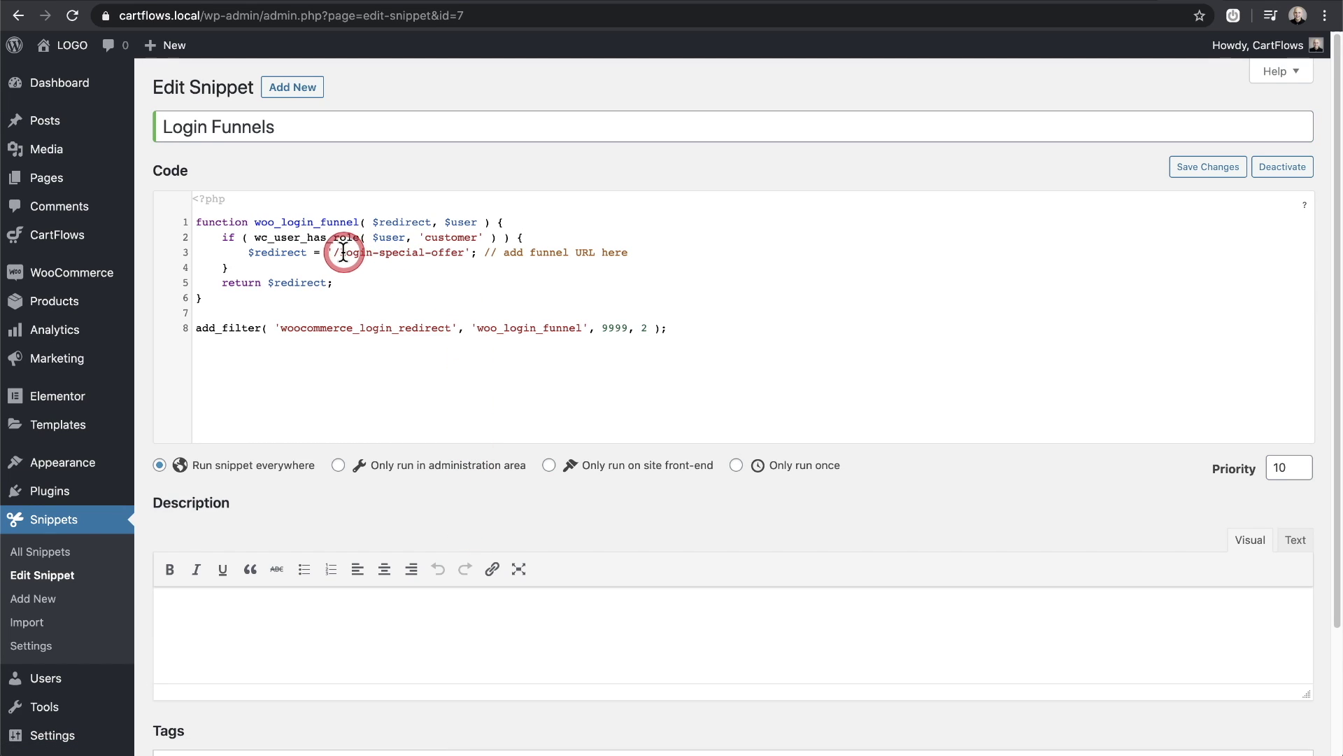
- Set the line 3 $redirect path to '/login-special-offer' and save the snippet changes
{"action": "left_click_drag", "start_coordinate": [333, 251], "coordinate": [463, 252]}
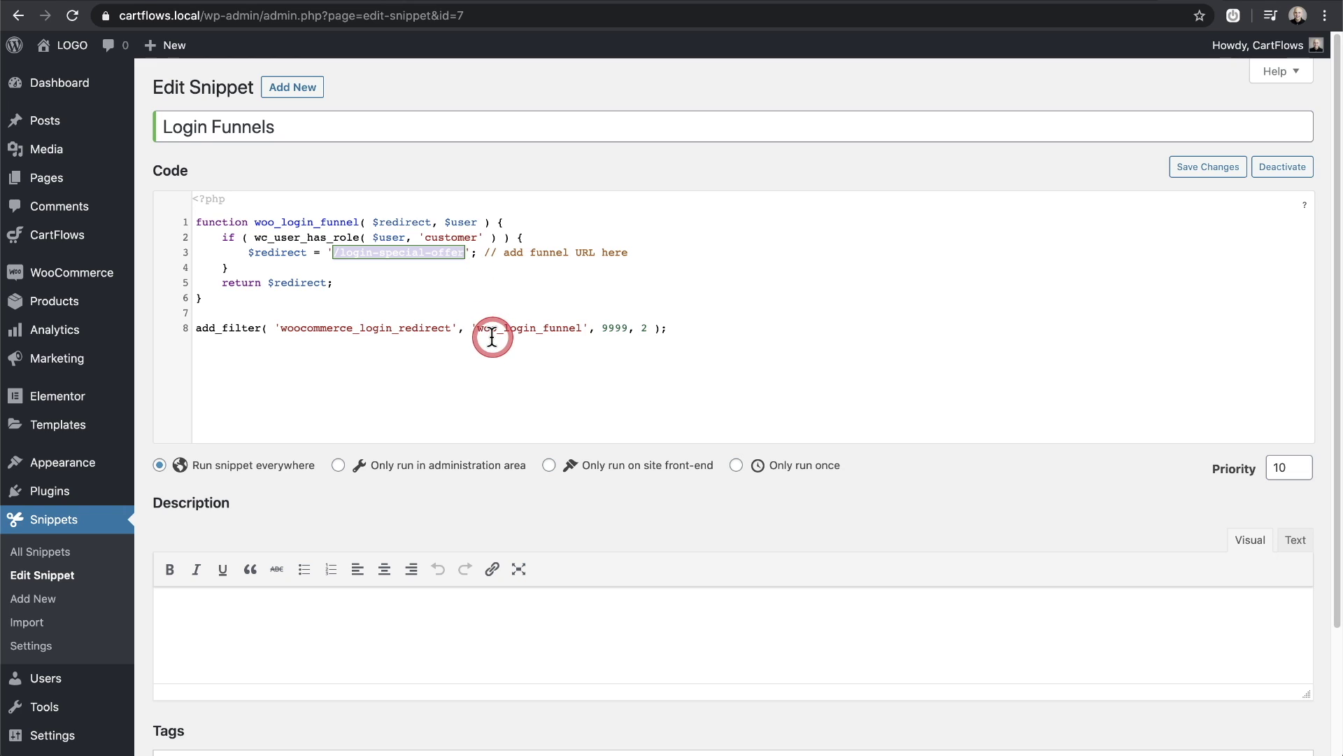
{"action": "key", "text": "super+x"}
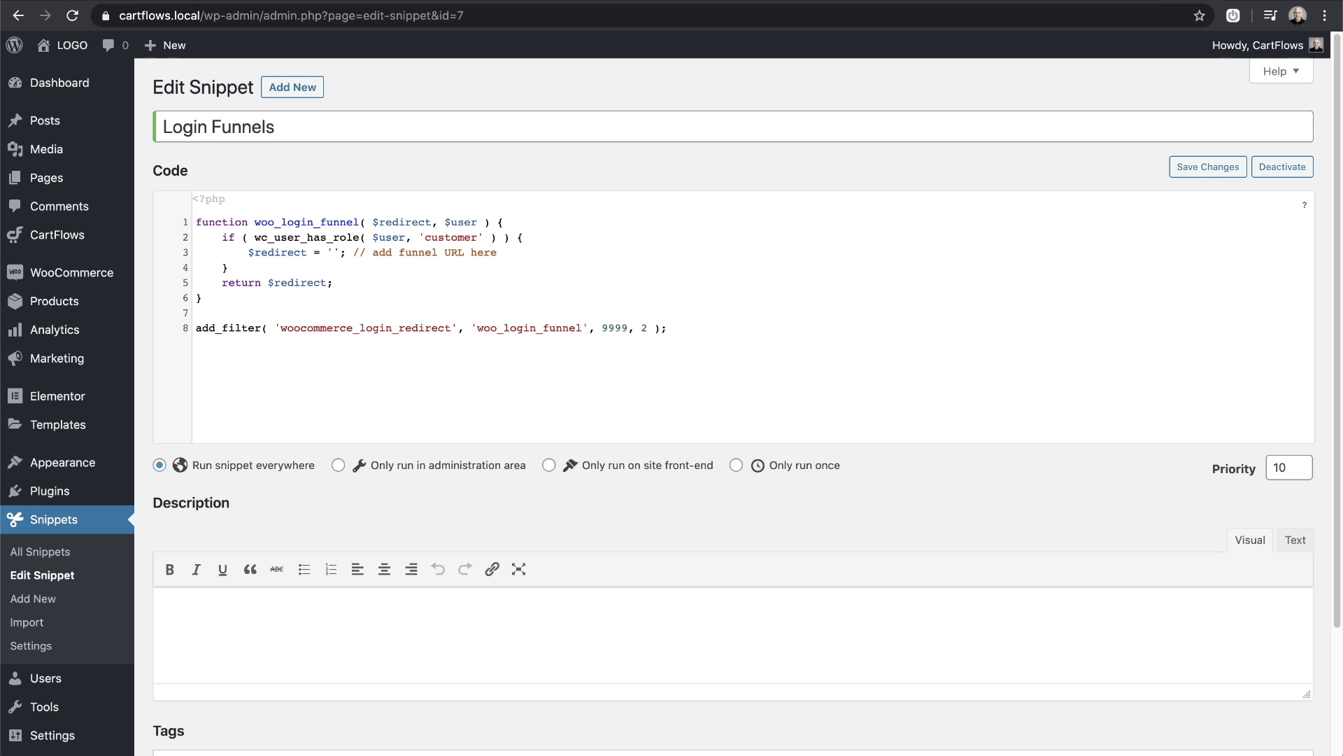
{"action": "key", "text": "super+v"}
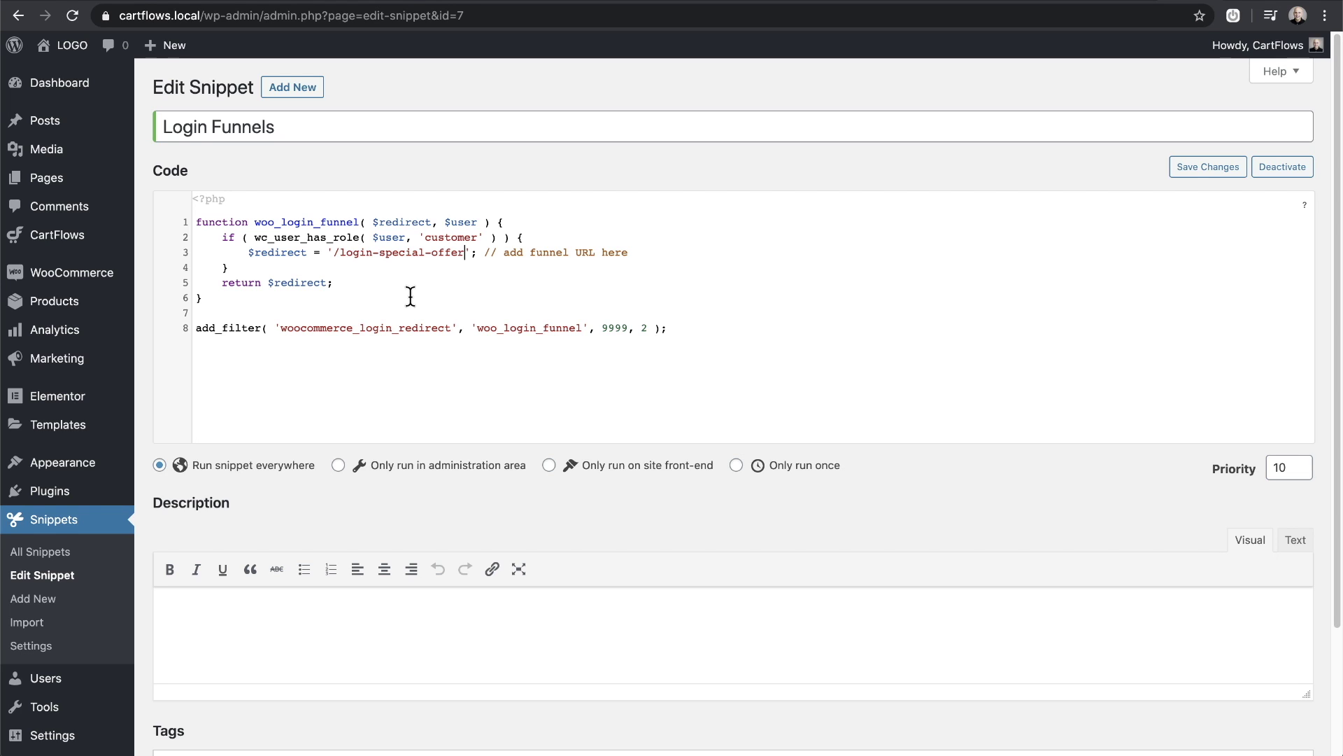
{"action": "mouse_move", "coordinate": [410, 297]}
{"action": "left_mouse_down"}
{"action": "mouse_move", "coordinate": [364, 270]}
{"action": "mouse_move", "coordinate": [490, 278]}
{"action": "left_mouse_up"}
{"action": "scroll", "coordinate": [479, 290], "scroll_direction": "down", "scroll_amount": 3}
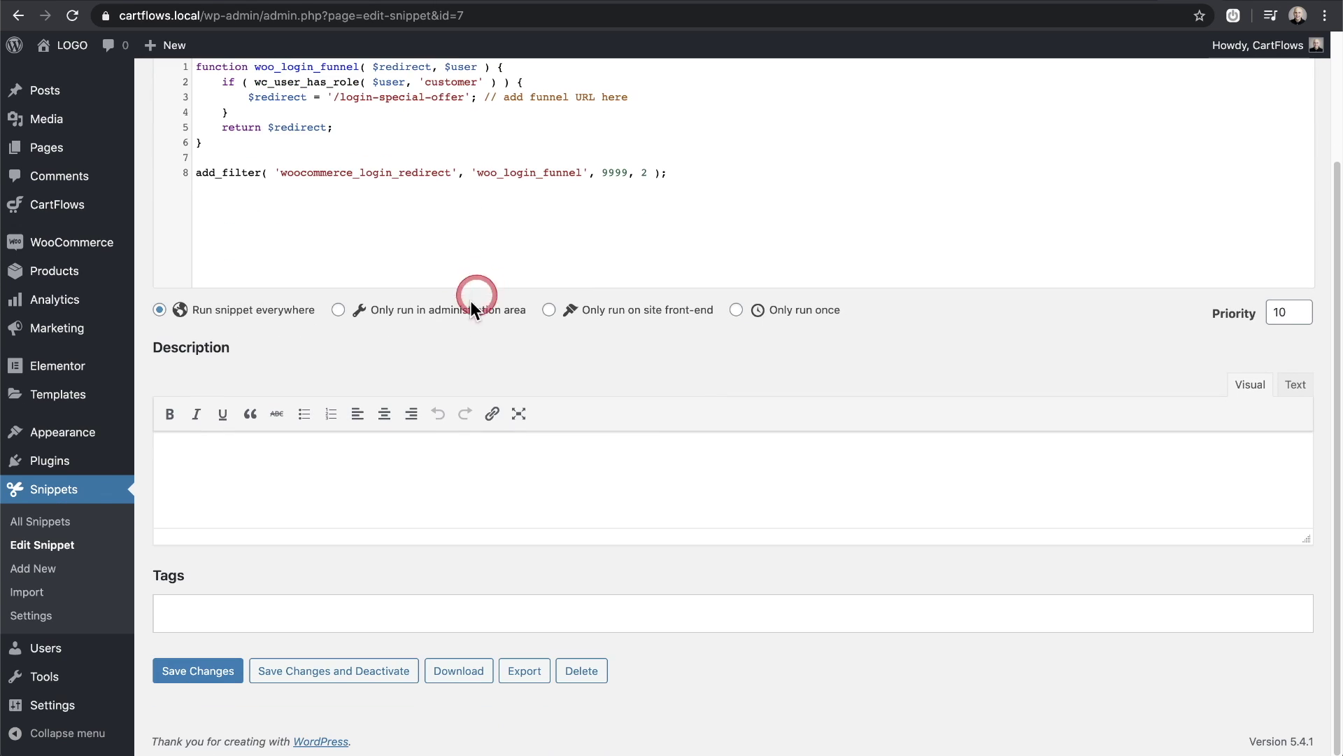
{"action": "left_click", "coordinate": [204, 675]}
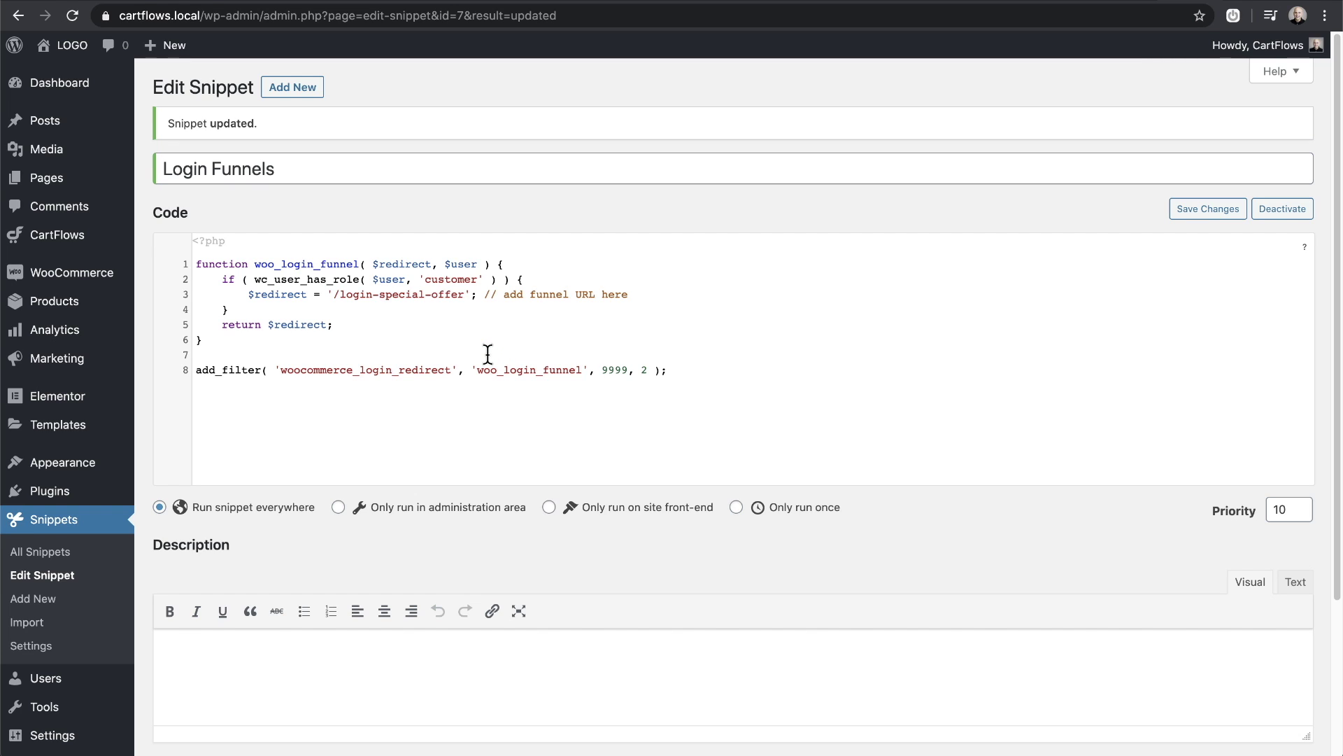
- Highlight the saved '/login-special-offer' redirect path on line 3 of the snippet
{"action": "left_click", "coordinate": [420, 329]}
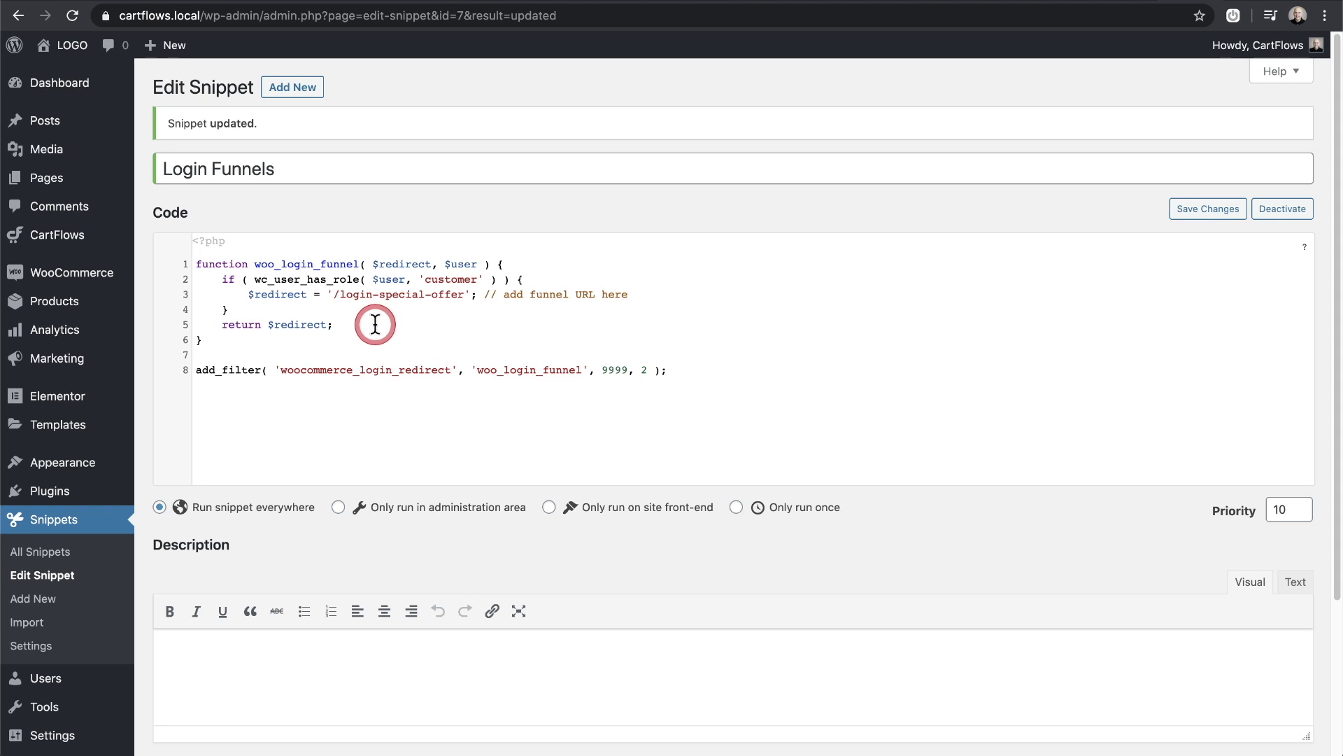
{"action": "left_click_drag", "start_coordinate": [333, 295], "coordinate": [465, 293]}
{"action": "left_click", "coordinate": [467, 323]}
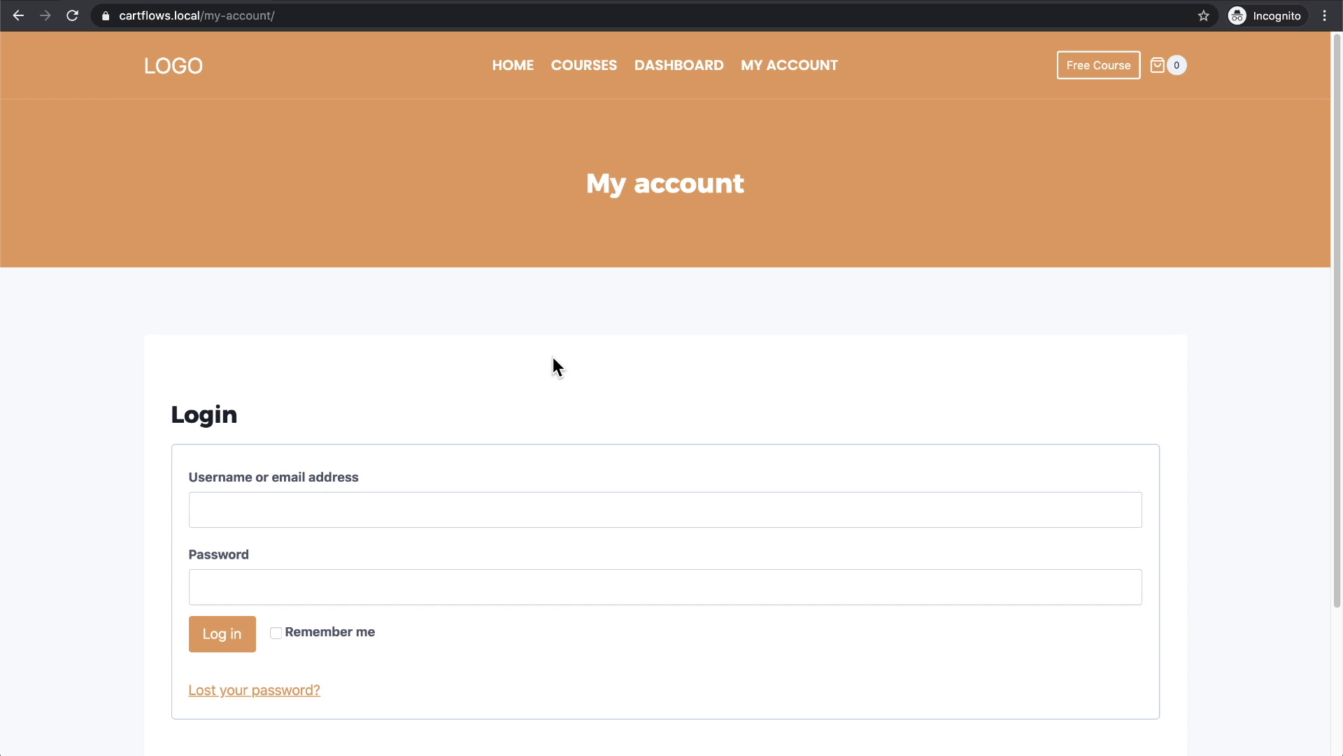
- Log in with the customer's credentials and review the prefilled special-offer checkout
{"action": "left_click", "coordinate": [222, 634]}
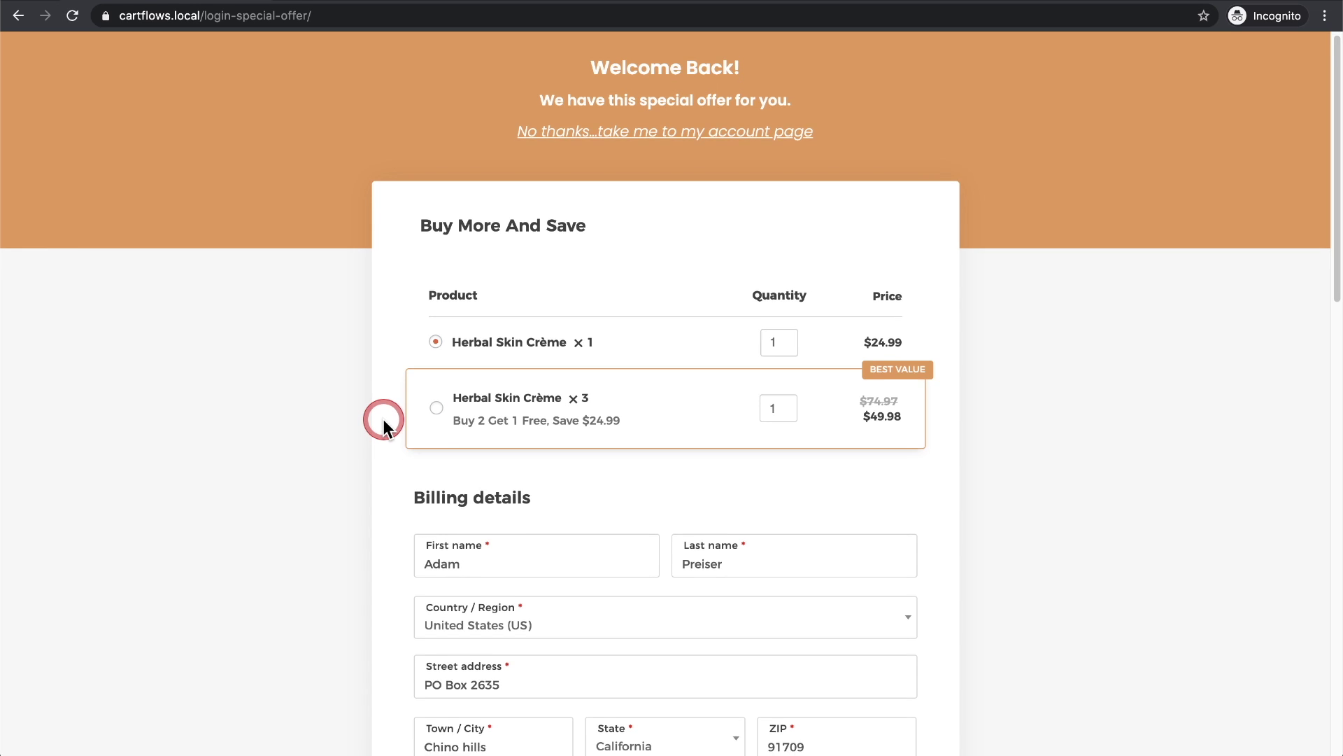
{"action": "scroll", "coordinate": [384, 419], "scroll_direction": "down", "scroll_amount": 5}
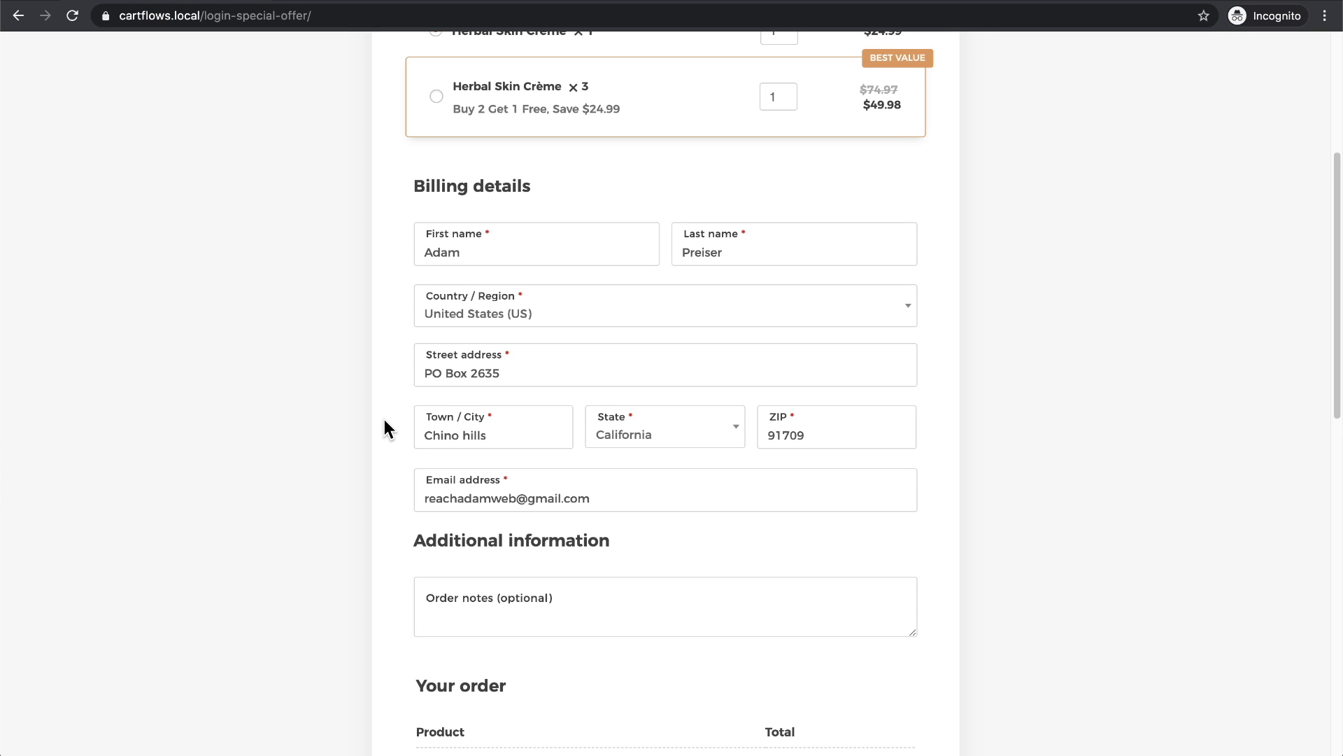
{"action": "scroll", "coordinate": [384, 420], "scroll_direction": "down", "scroll_amount": 7}
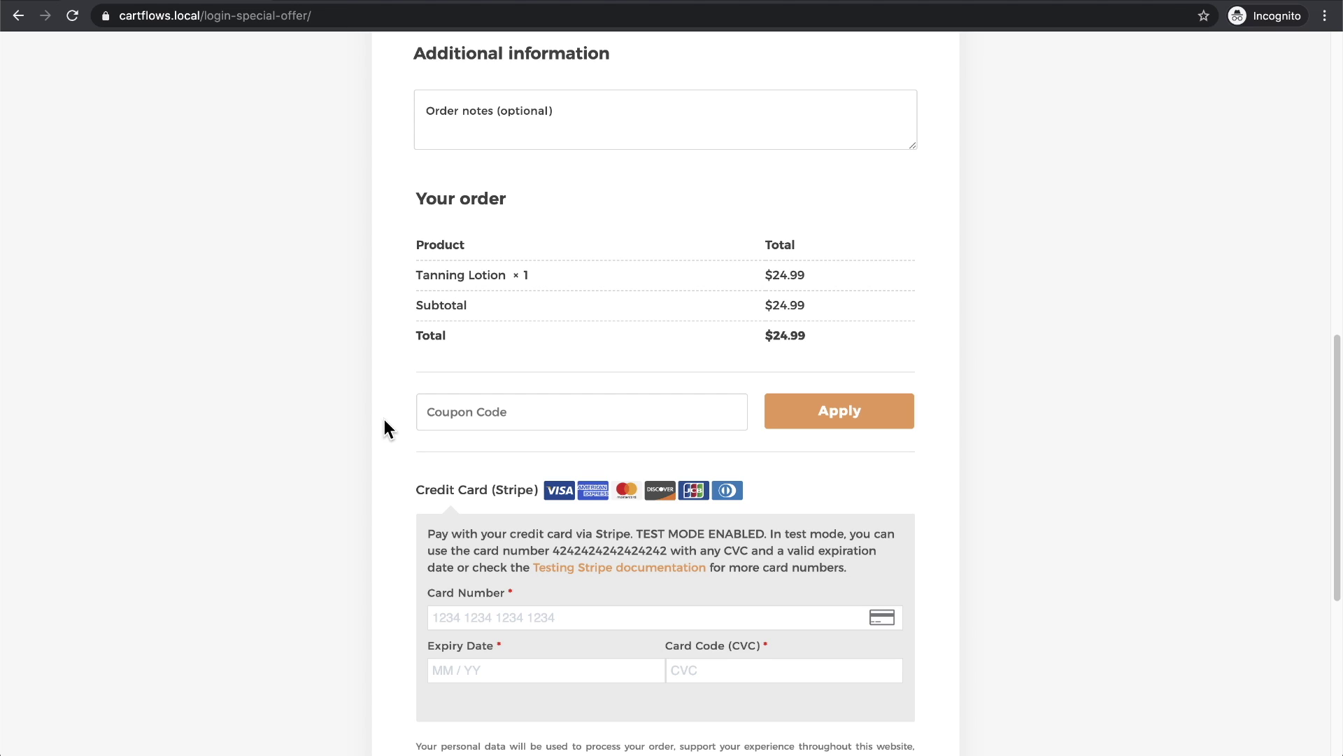
{"action": "scroll", "coordinate": [384, 422], "scroll_direction": "up", "scroll_amount": 9}
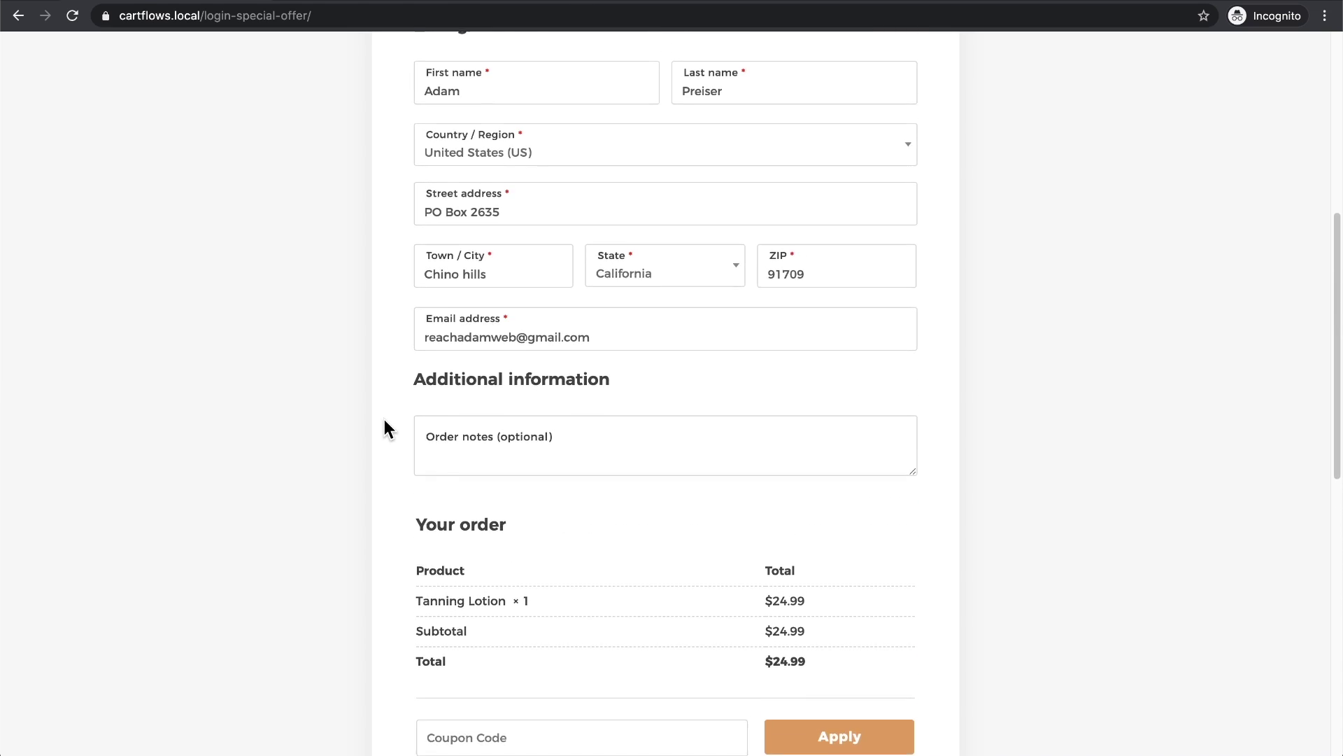
{"action": "scroll", "coordinate": [385, 420], "scroll_direction": "up", "scroll_amount": 2}
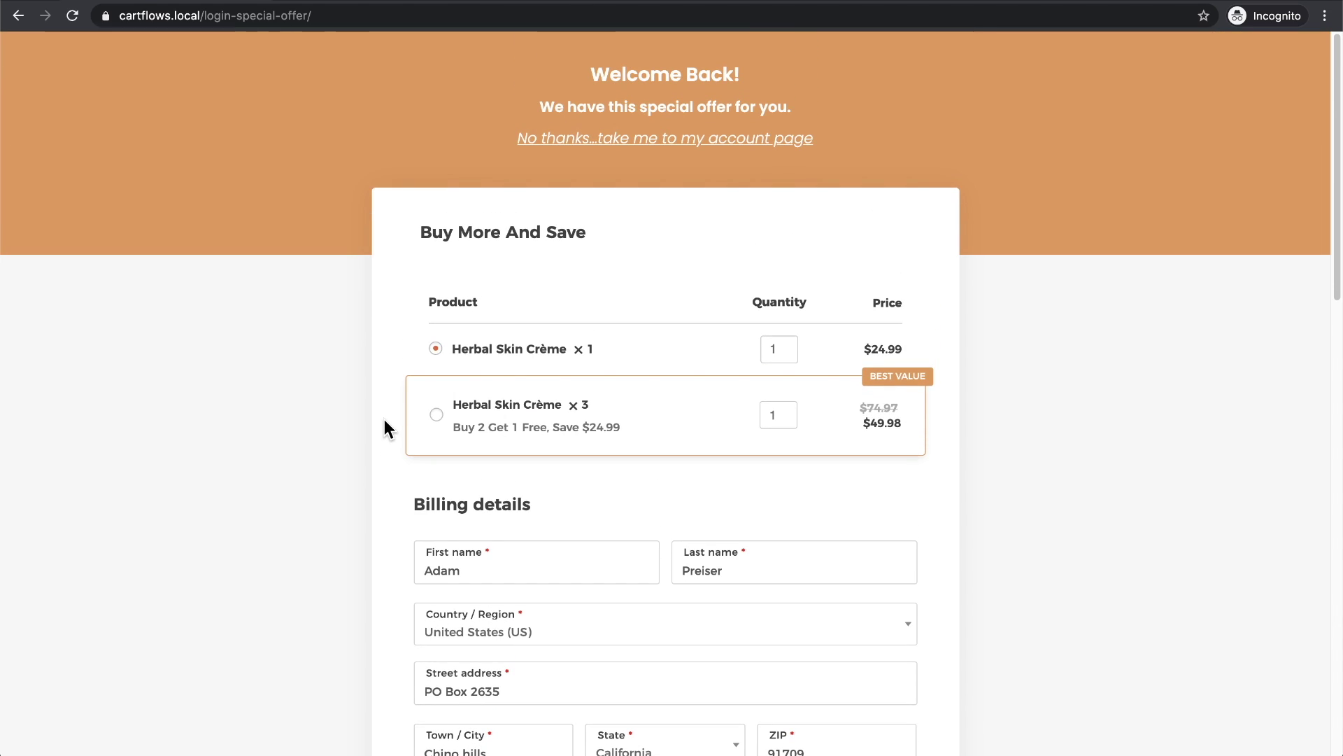